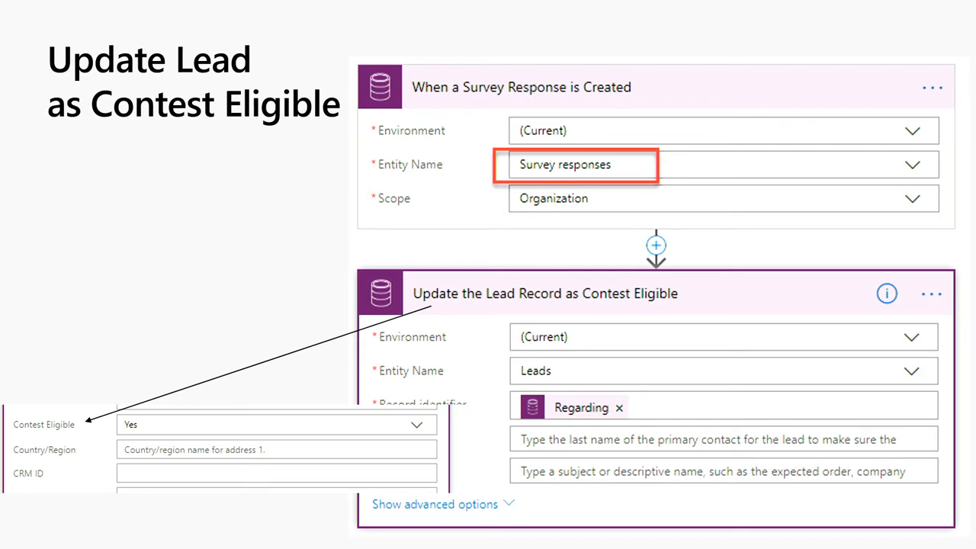
key("Right")
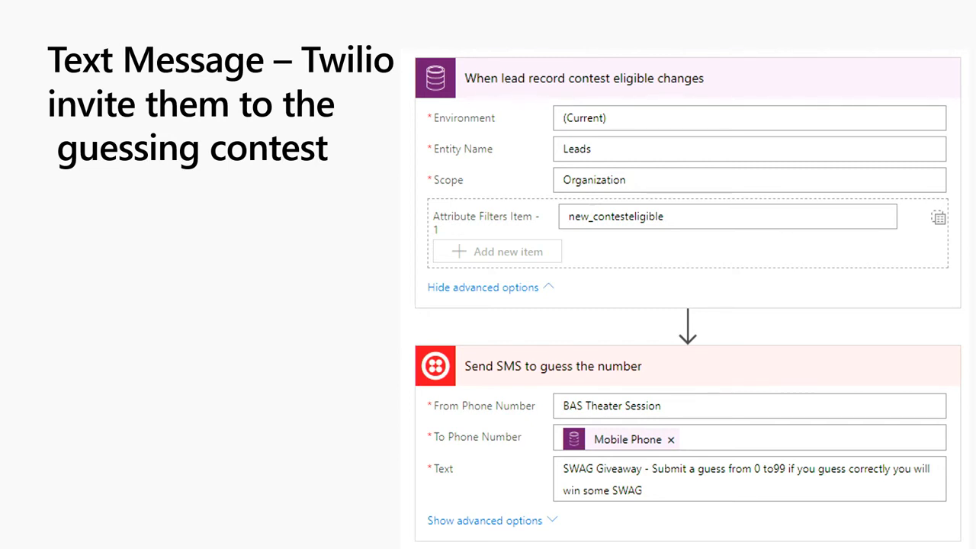
key("Right")
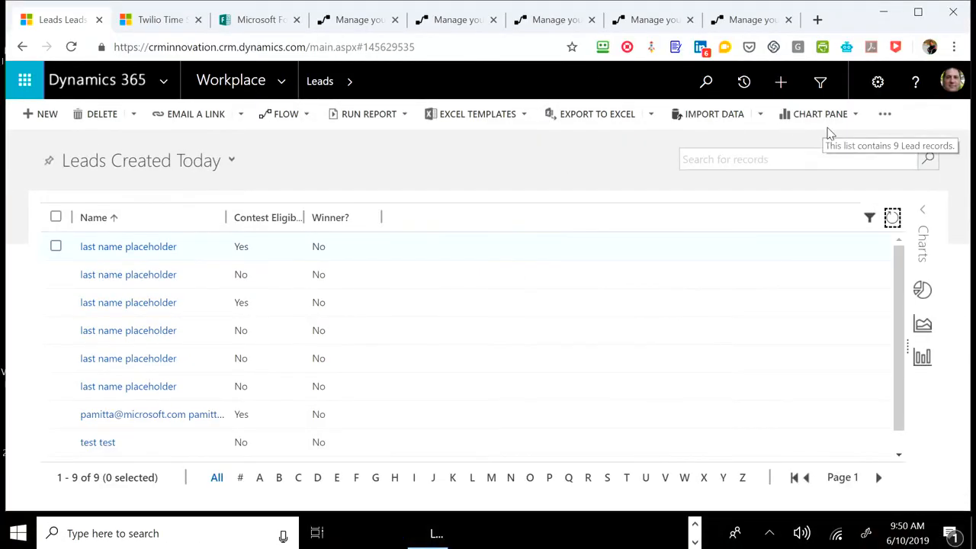
- Refresh the Leads Created Today list to check contest eligibility, and reload the BAS Marketing Contest time stamp record
left_click(892, 218)
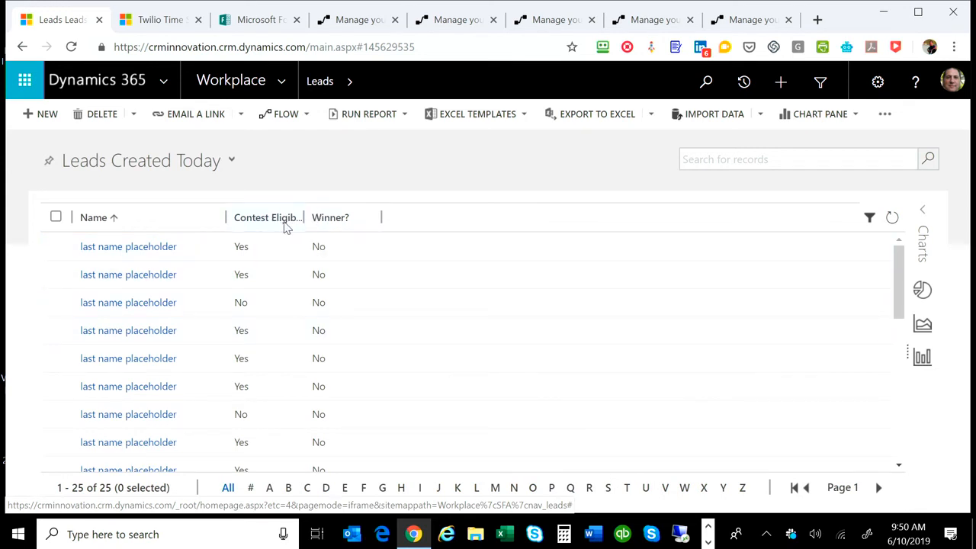
scroll(274, 318, "down", 4)
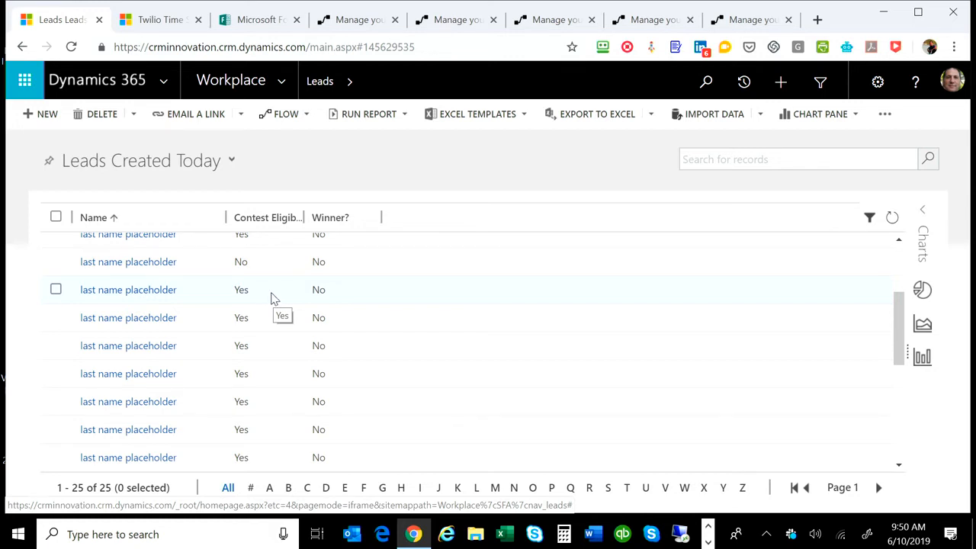
left_click(171, 27)
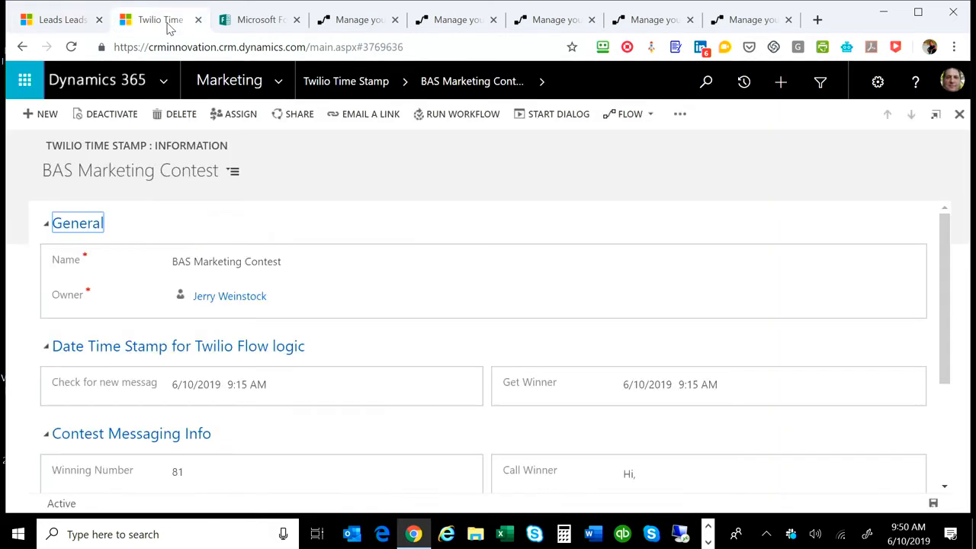
left_click(70, 47)
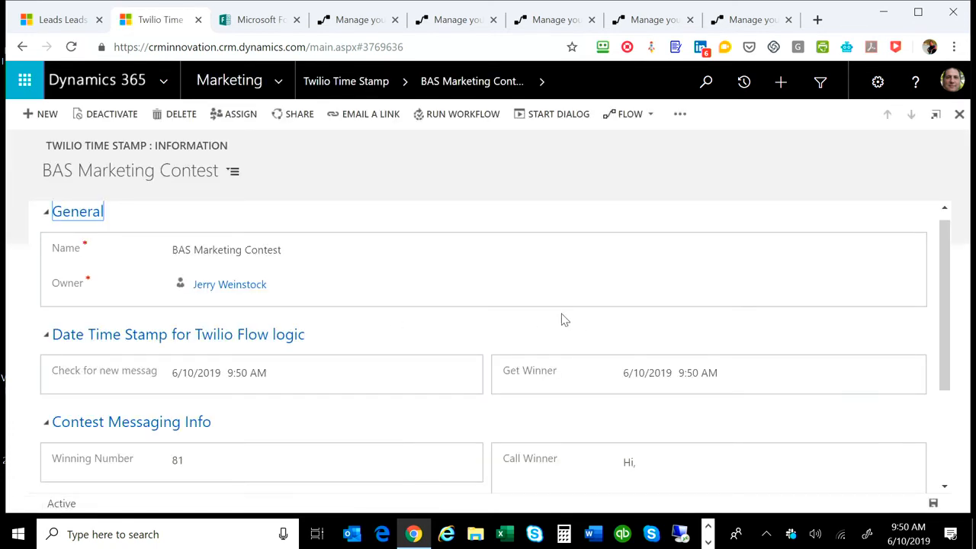
- Open the responses of the Business Applications Summit 2019 survey in Forms Pro and review the response details
left_click(256, 27)
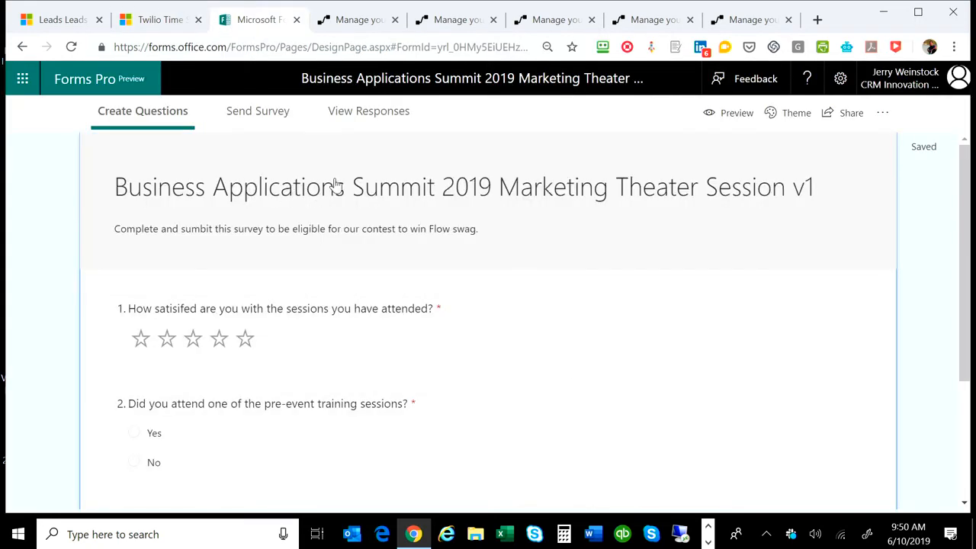
left_click(367, 113)
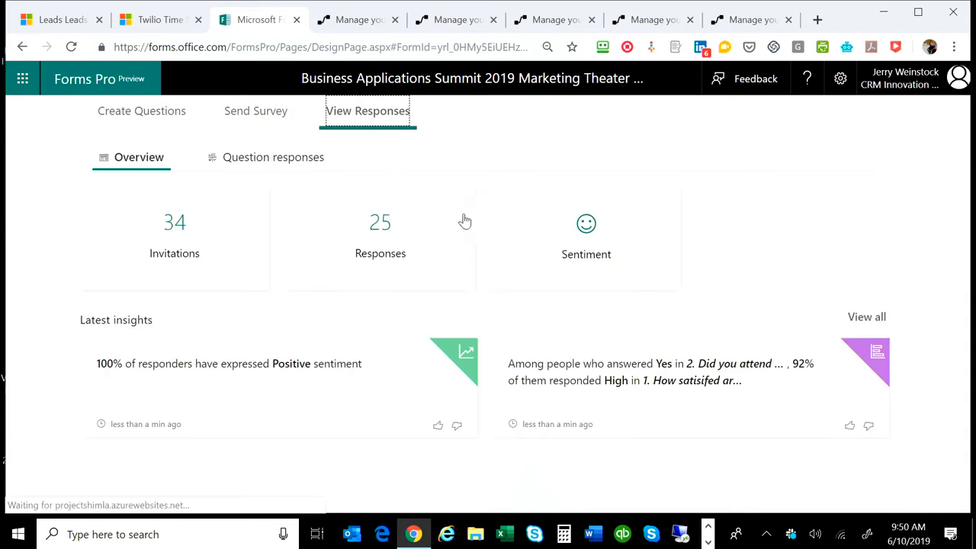
left_click(383, 234)
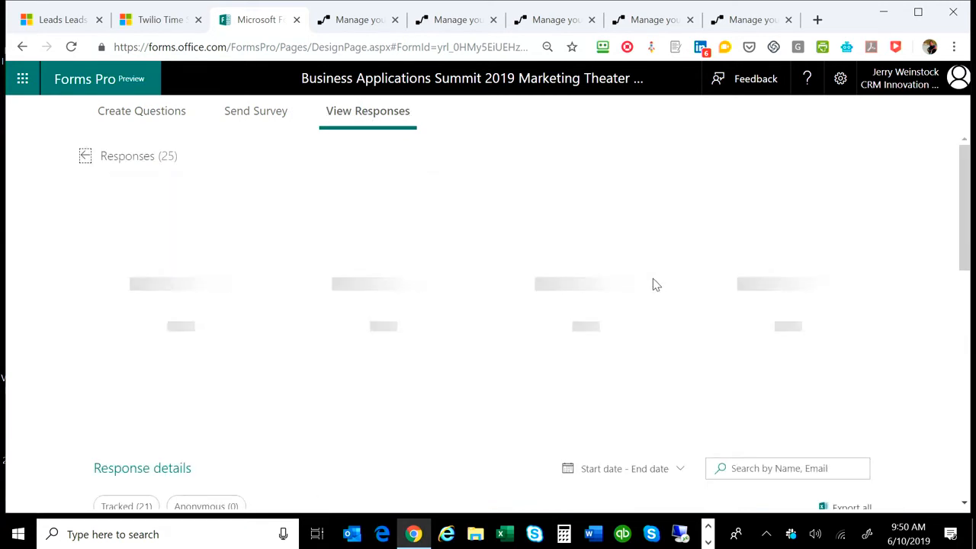
scroll(652, 283, "down", 4)
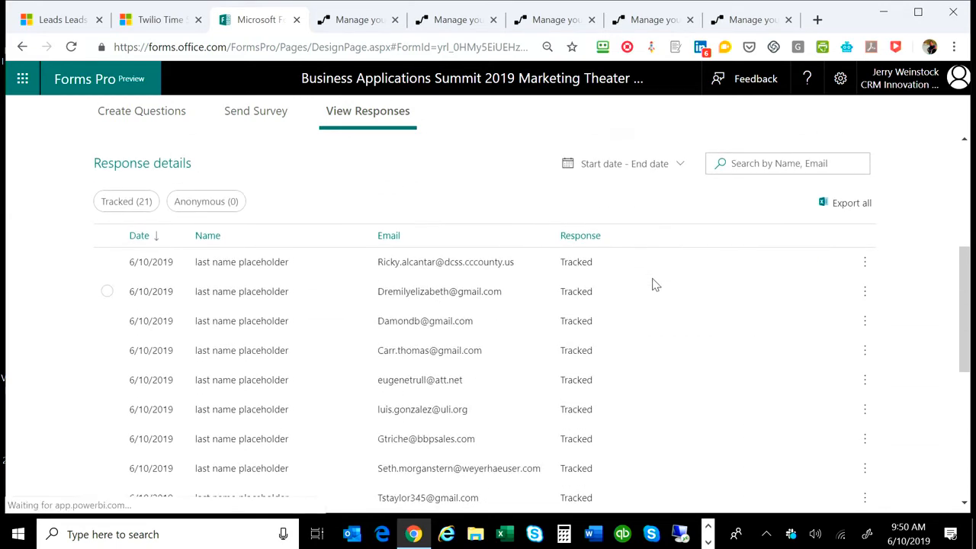
scroll(653, 282, "down", 2)
scroll(653, 283, "up", 2)
scroll(610, 272, "down", 3)
scroll(612, 274, "up", 7)
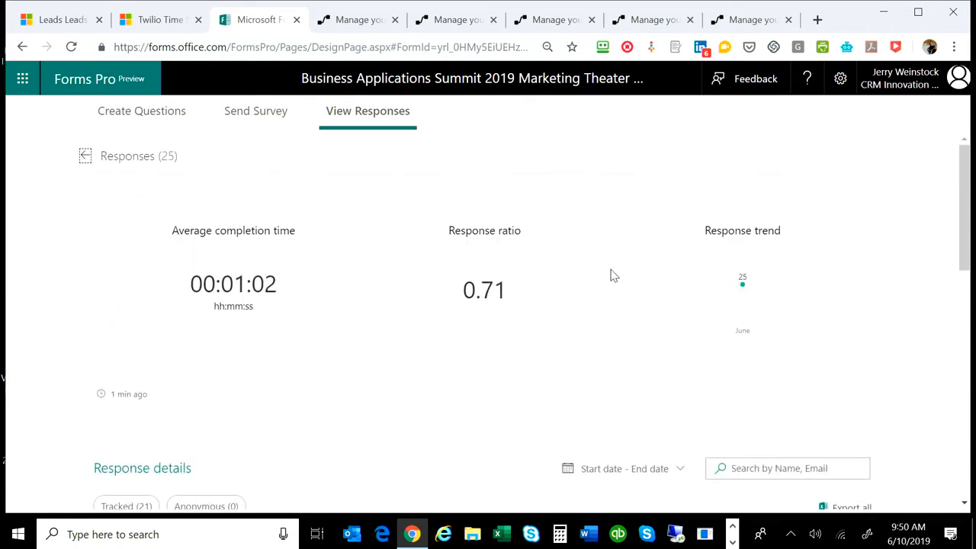
- Reopen the Business Applications Summit 2019 Marketing Theater Session v1 survey from the forms list and view its response settings
left_click(105, 80)
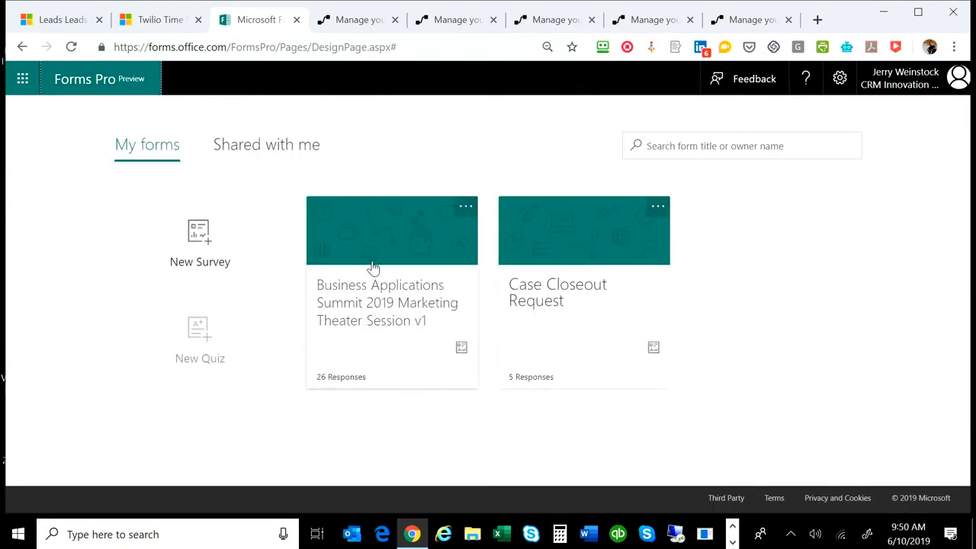
left_click(373, 321)
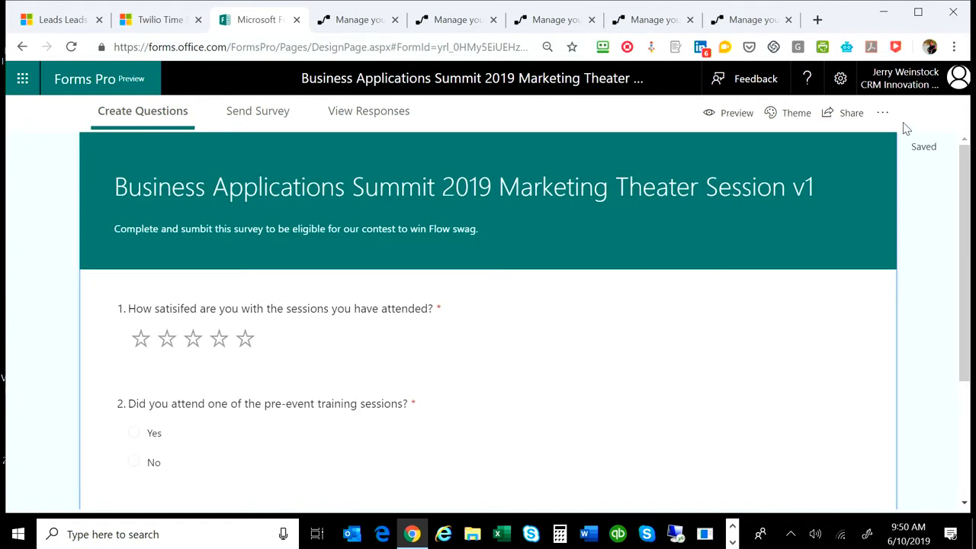
left_click(883, 115)
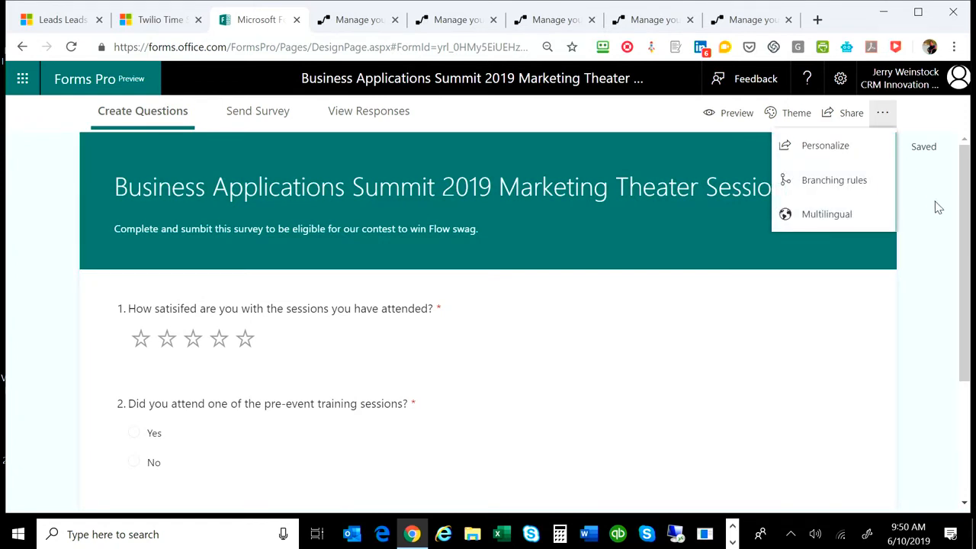
left_click(840, 80)
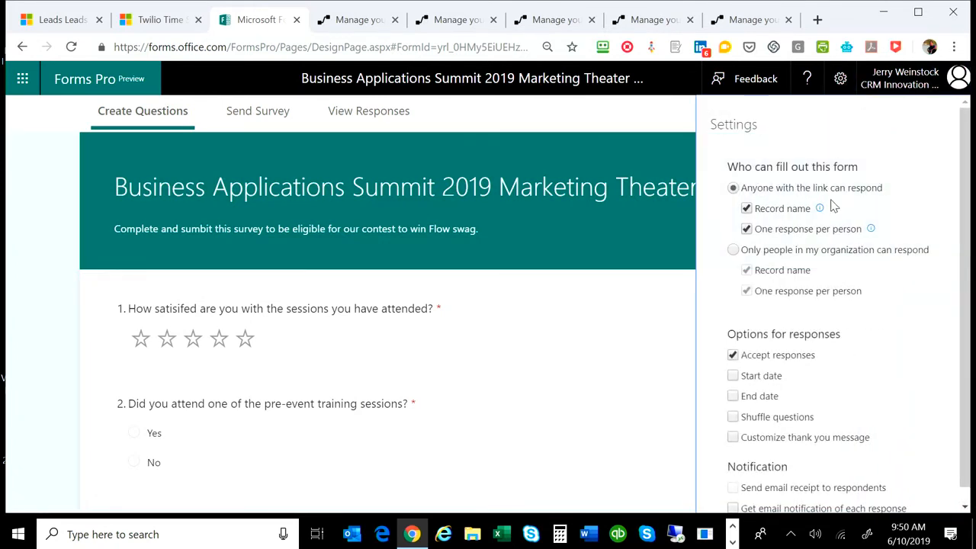
mouse_move(867, 224)
left_click(650, 353)
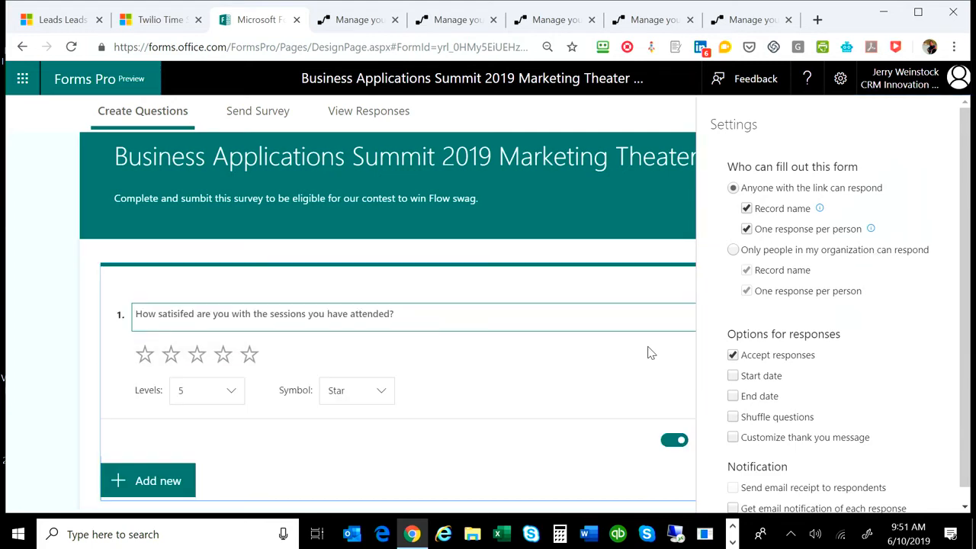
- Switch to Microsoft Flow and look through the My flows list for the Marketing and Service flows
left_click(339, 20)
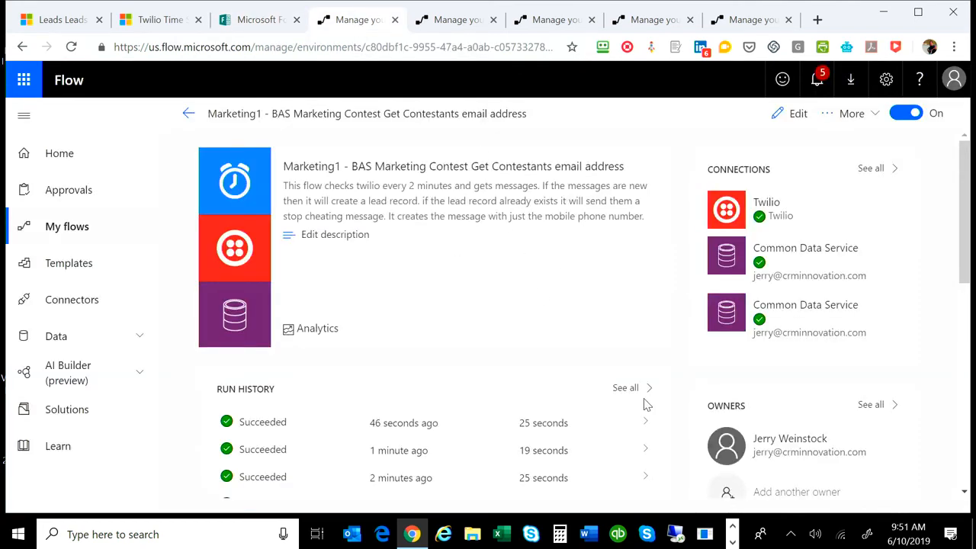
left_click(189, 114)
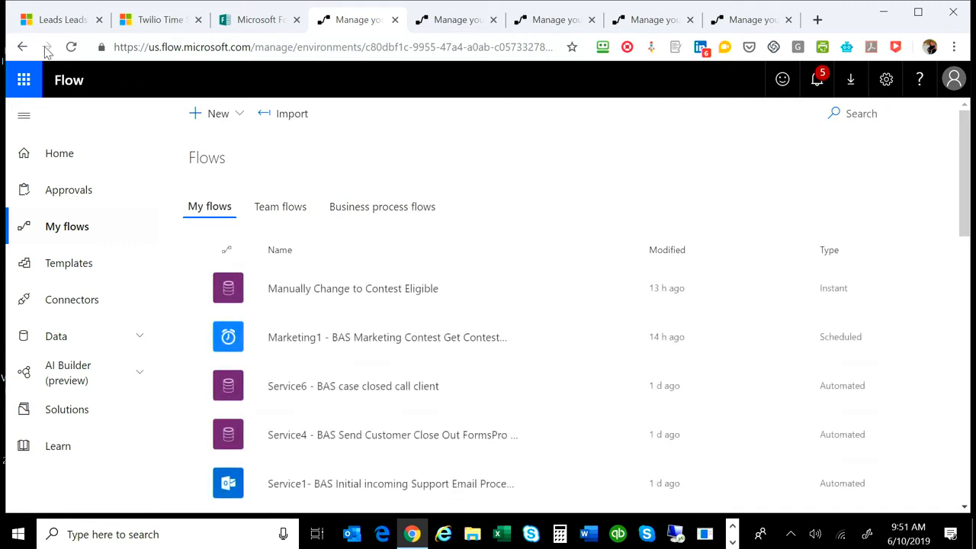
scroll(488, 314, "down", 7)
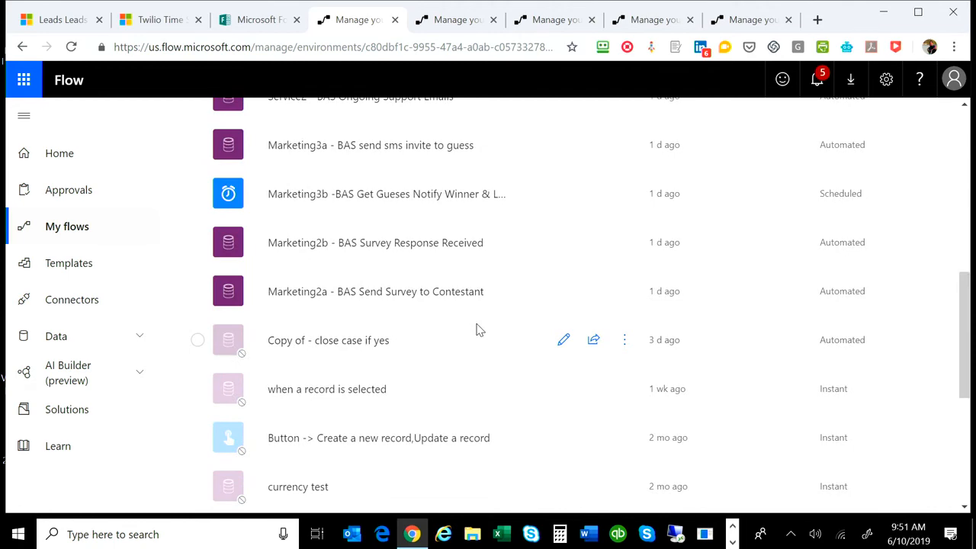
scroll(478, 329, "up", 3)
scroll(477, 329, "down", 3)
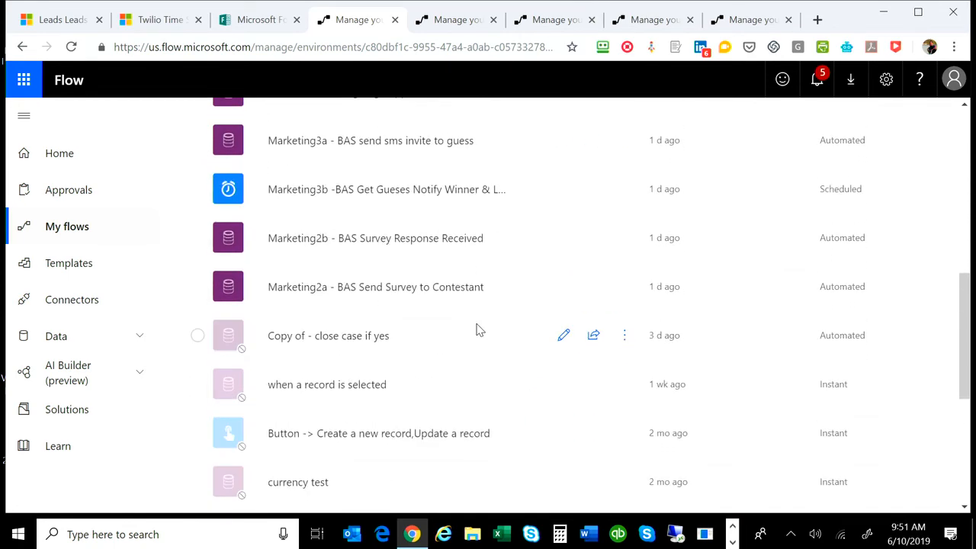
scroll(477, 329, "down", 4)
scroll(477, 330, "up", 8)
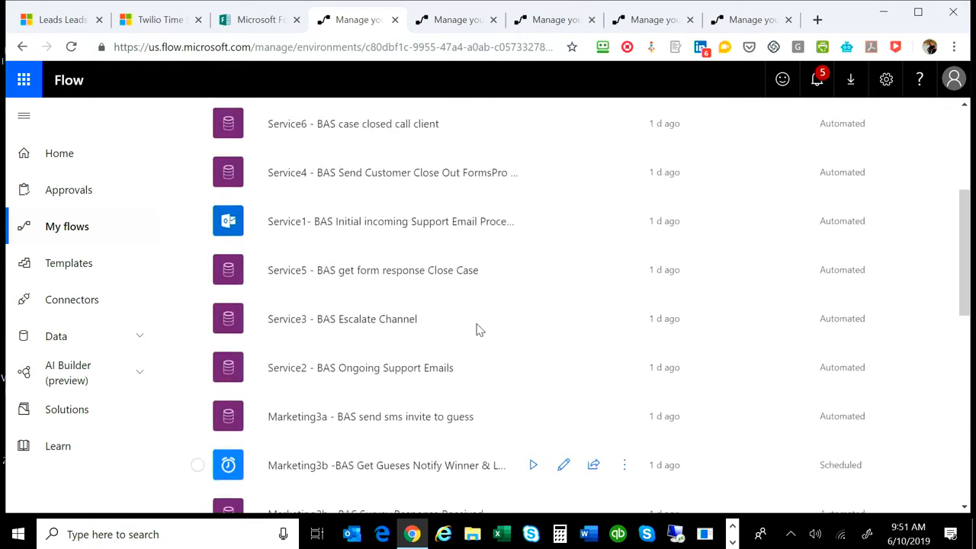
scroll(478, 329, "down", 2)
scroll(477, 329, "up", 3)
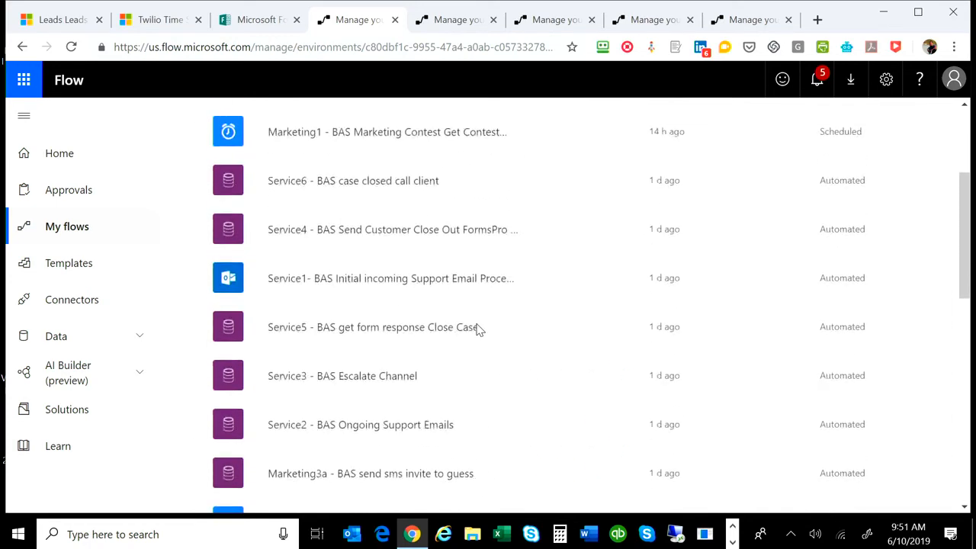
scroll(478, 329, "up", 3)
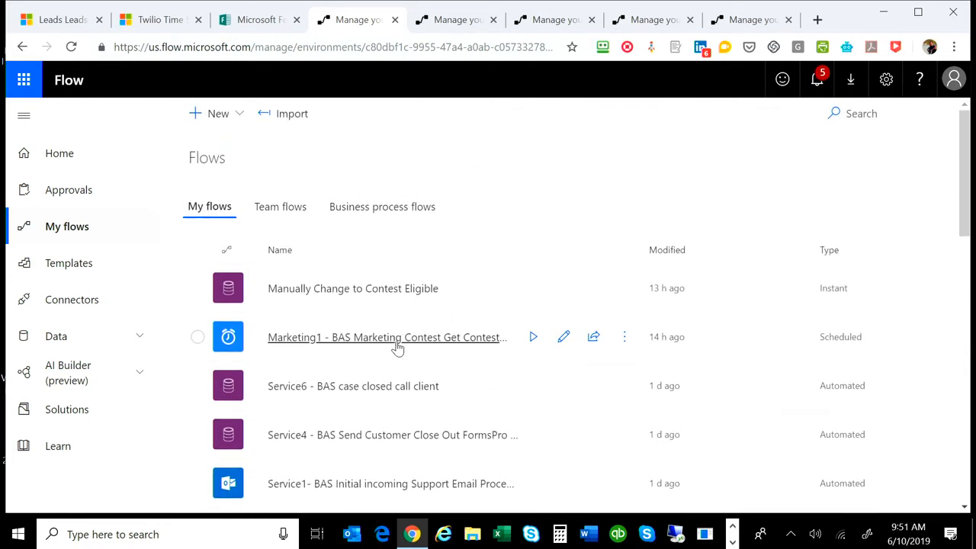
- Open the Marketing1 - BAS Marketing Contest flow for editing and expand its recurrence trigger
left_click(396, 347)
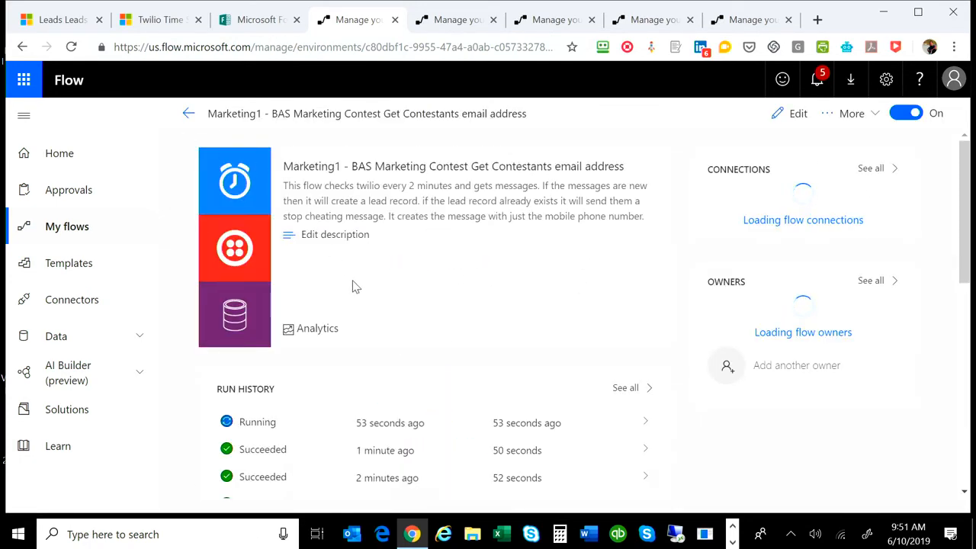
left_click(795, 114)
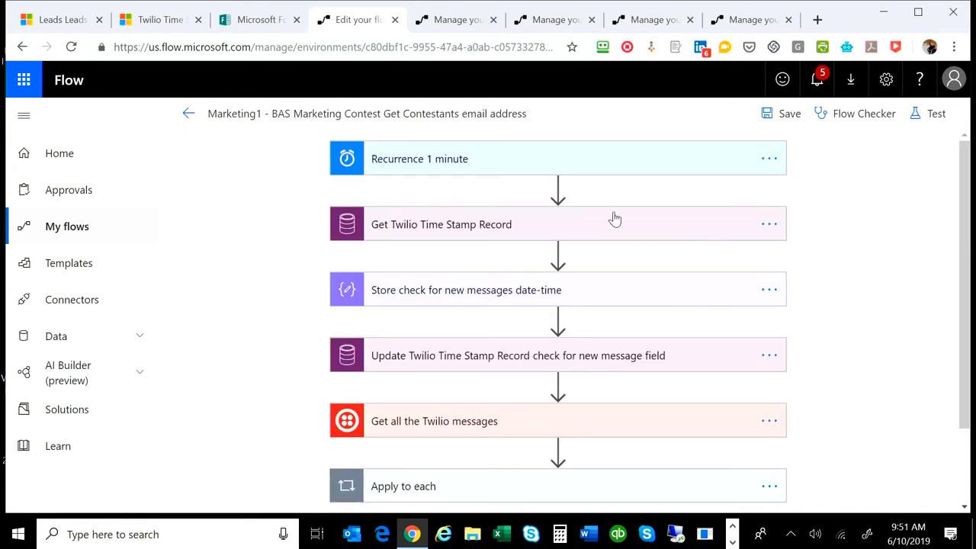
left_click(538, 170)
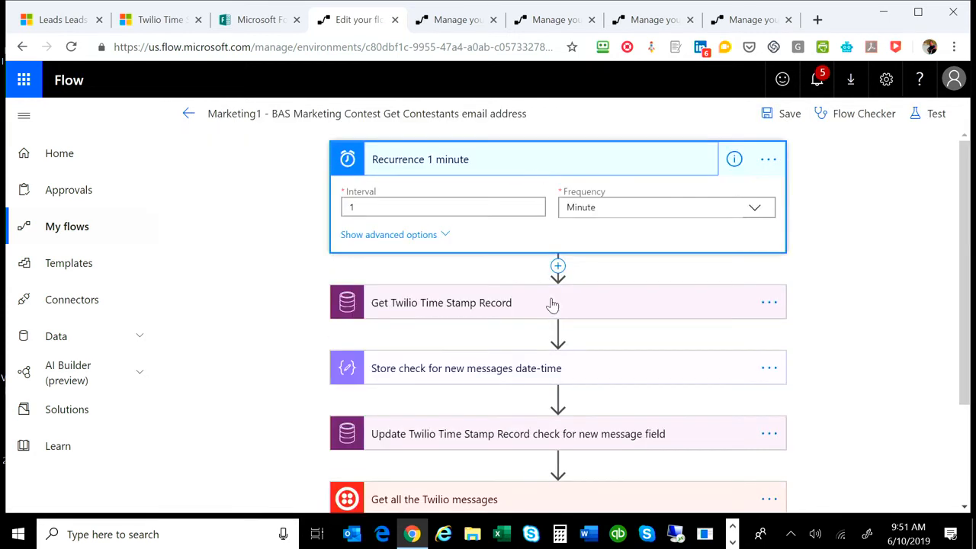
- Expand the Get Twilio Time Stamp Record and Store check for new messages date-time actions to view their inputs
scroll(569, 305, "down", 1)
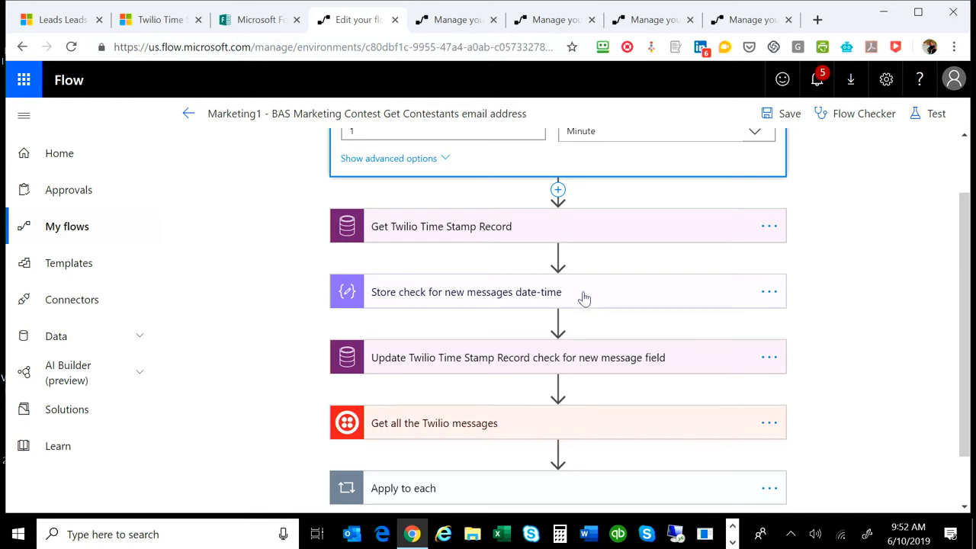
left_click(550, 231)
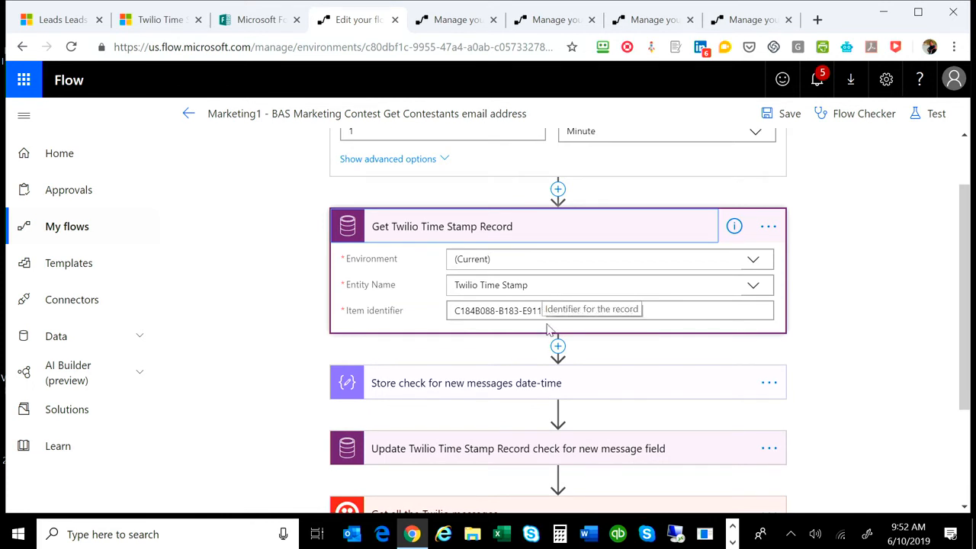
scroll(547, 314, "down", 2)
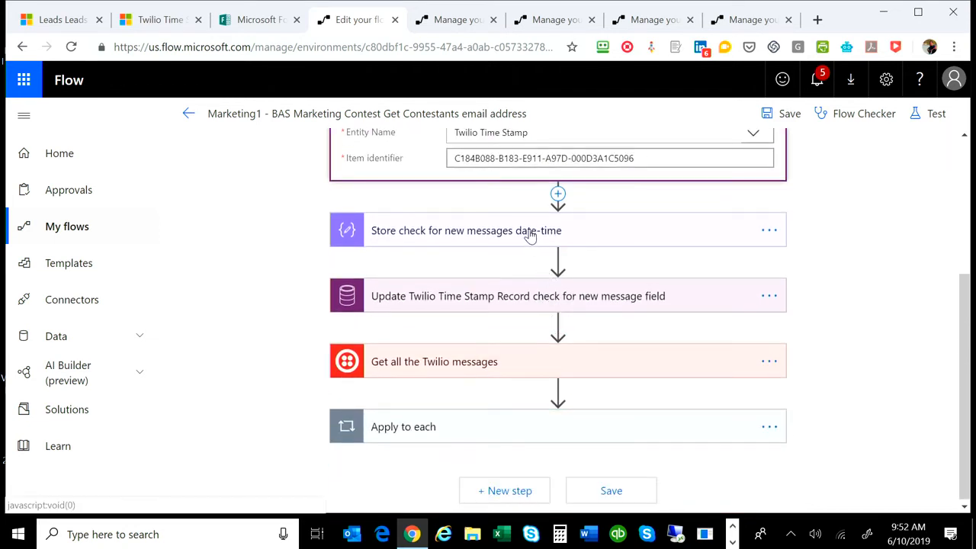
left_click(531, 237)
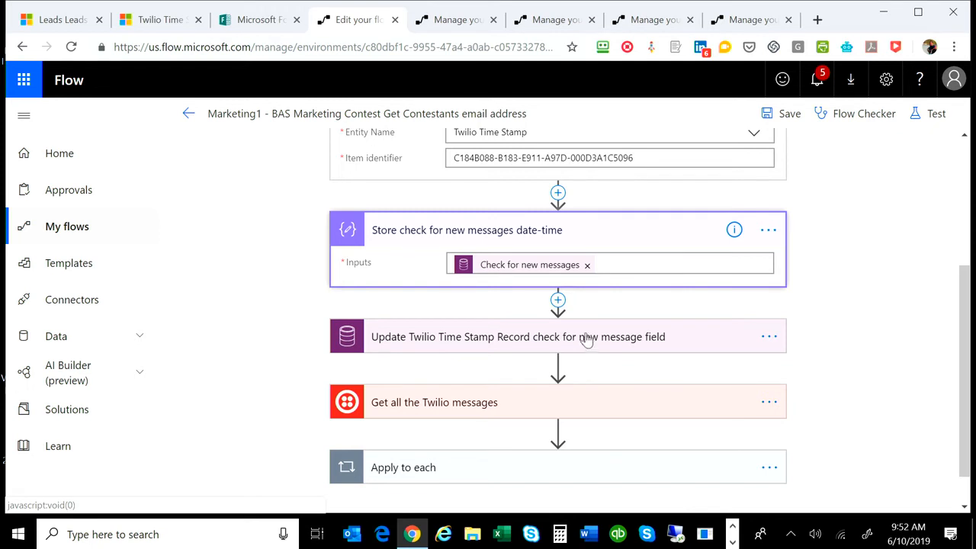
- Expand the Update Twilio Time Stamp Record and Get all the Twilio messages actions to view their parameters
scroll(584, 342, "down", 1)
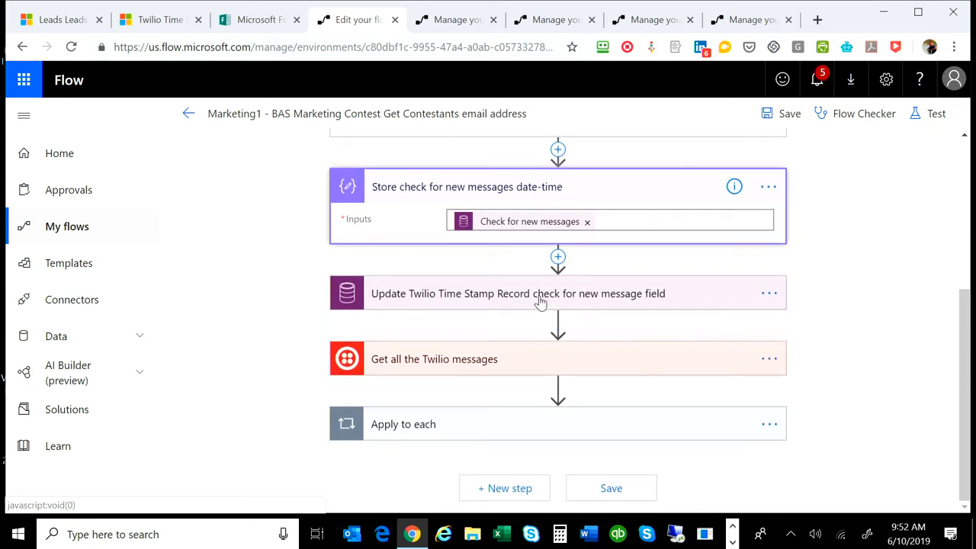
left_click(557, 300)
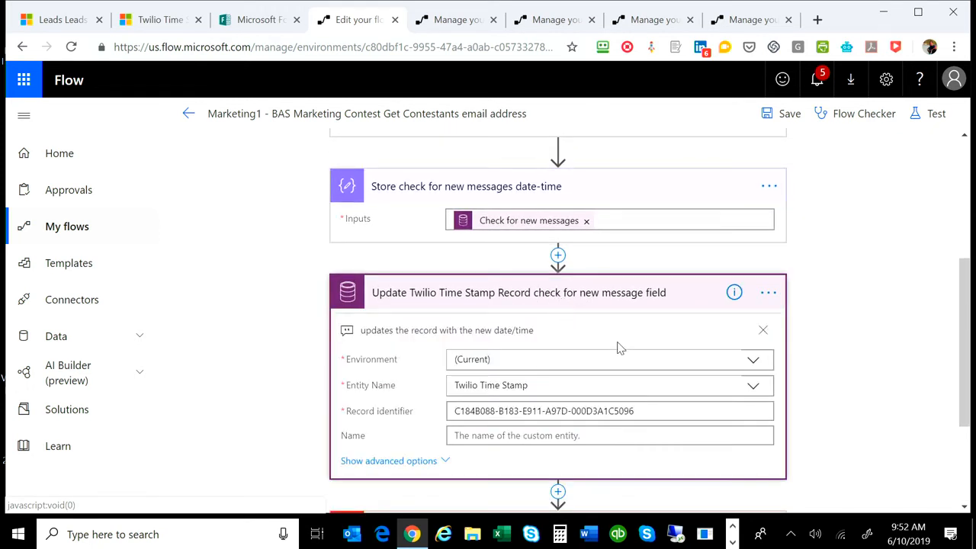
scroll(618, 343, "down", 4)
left_click(573, 358)
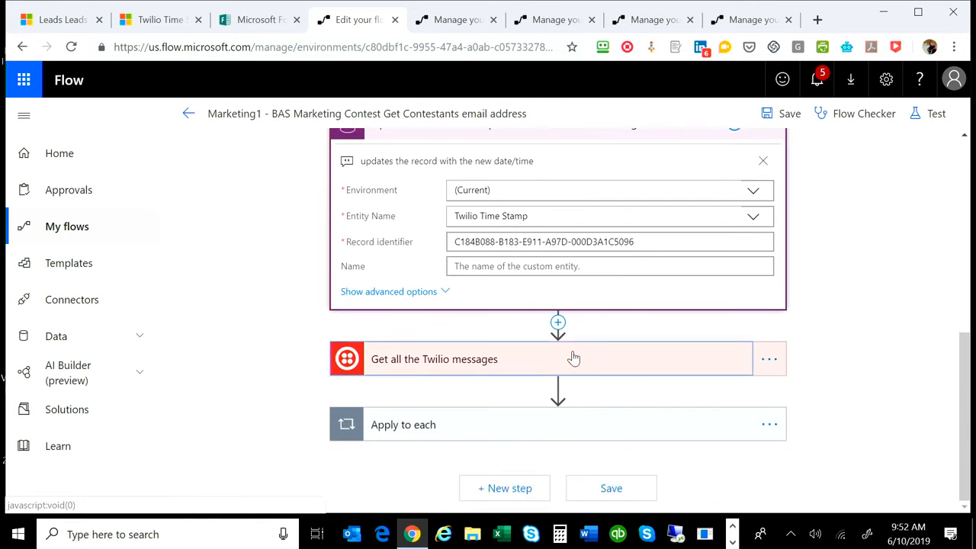
- Expand the Apply to each loop to view its input and the nested Only check new messages condition
scroll(577, 353, "down", 3)
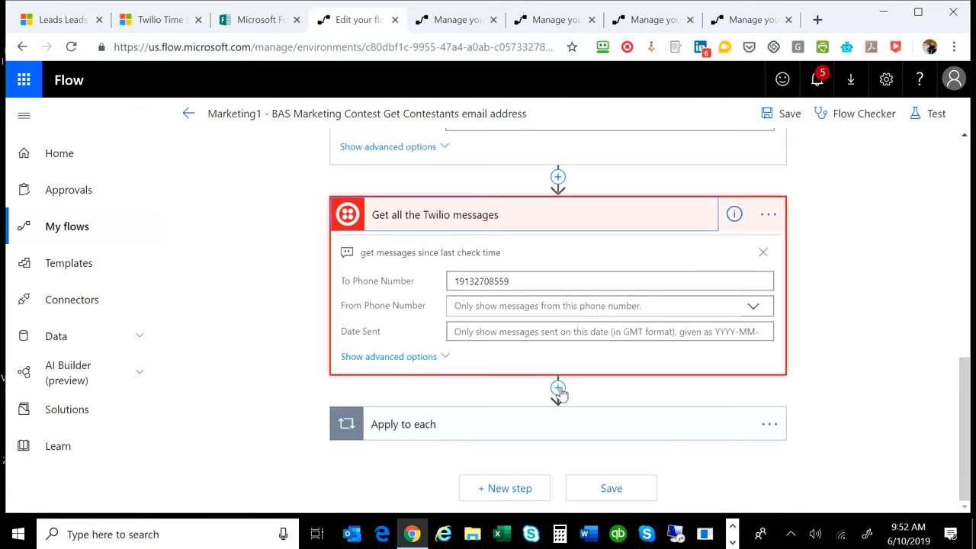
left_click(523, 423)
scroll(572, 389, "down", 3)
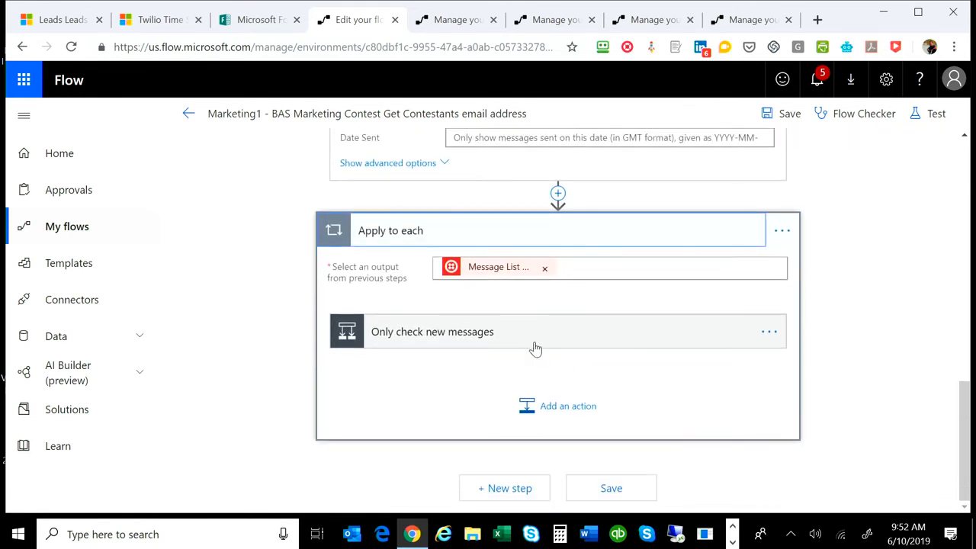
- Expand the Only check new messages condition and the Find possible cheater action in its yes branch to view their settings
left_click(529, 338)
scroll(616, 377, "down", 3)
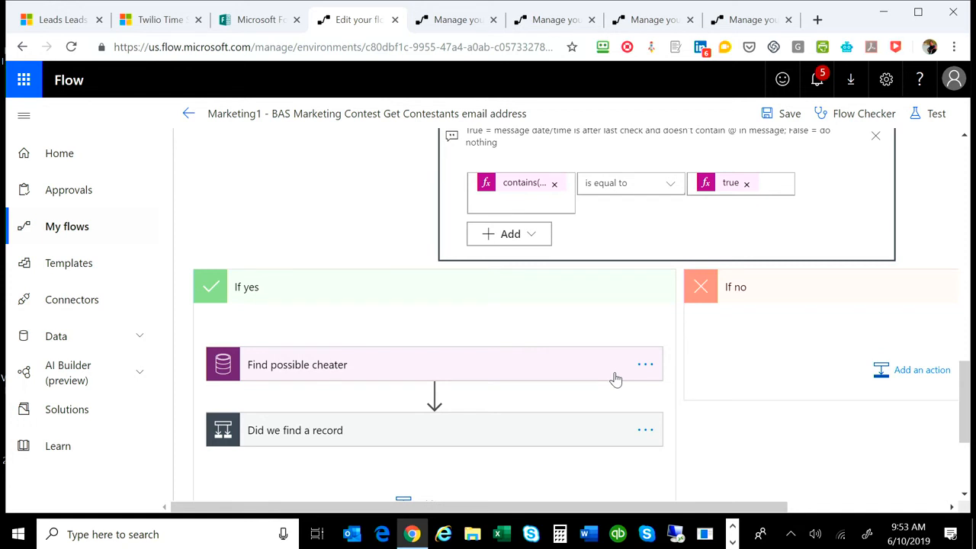
left_click(418, 364)
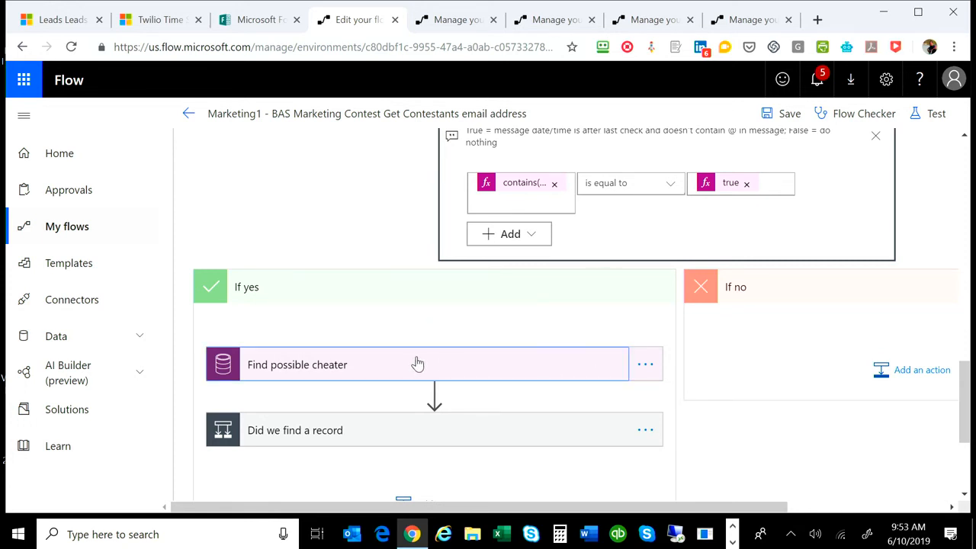
scroll(465, 363, "down", 3)
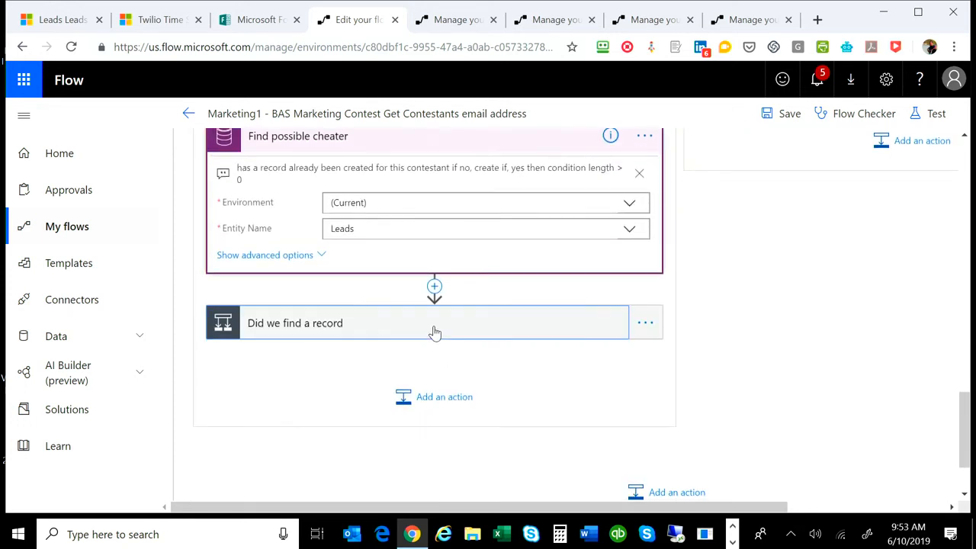
- Expand the Did we find a record condition and its First Time Submitter Create New Lead Record action to review the lead field mappings
left_click(435, 333)
scroll(451, 339, "down", 3)
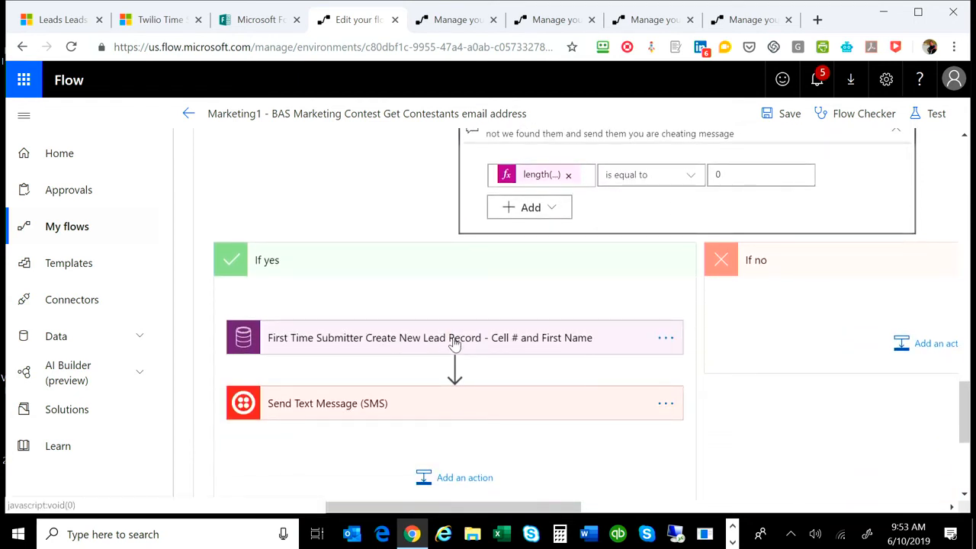
left_click(454, 343)
scroll(464, 342, "down", 2)
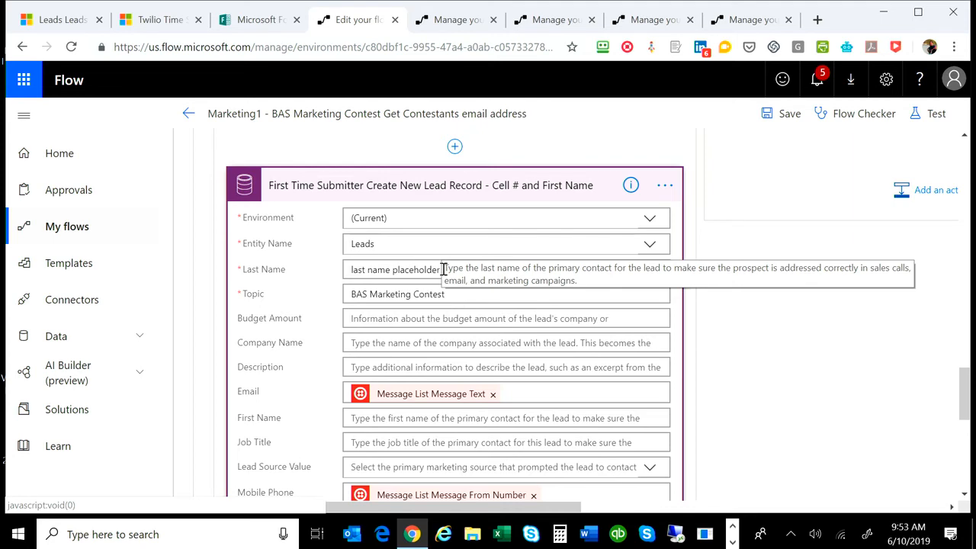
scroll(547, 364, "down", 2)
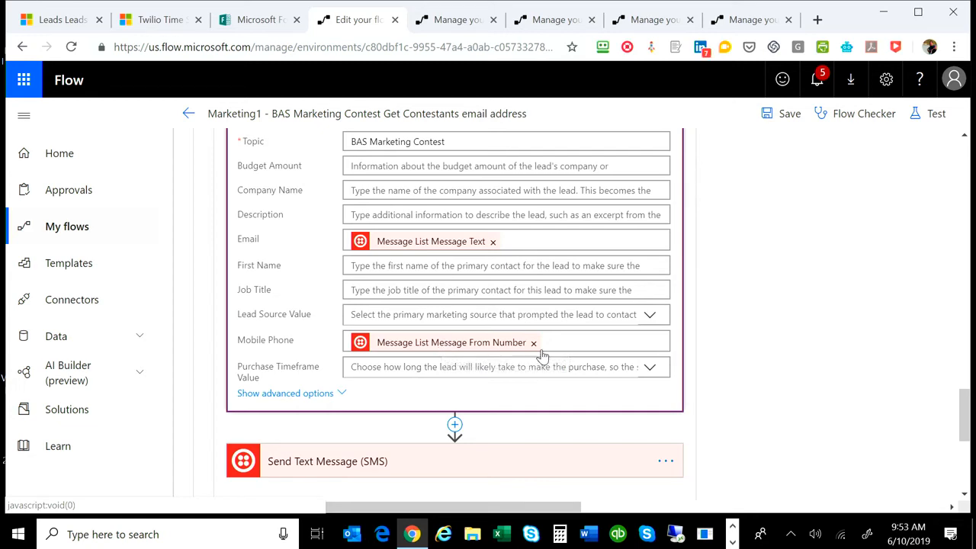
- Show the dynamic content available for the Mobile Phone field and browse the lead fields under Find possible cheater
left_click(606, 342)
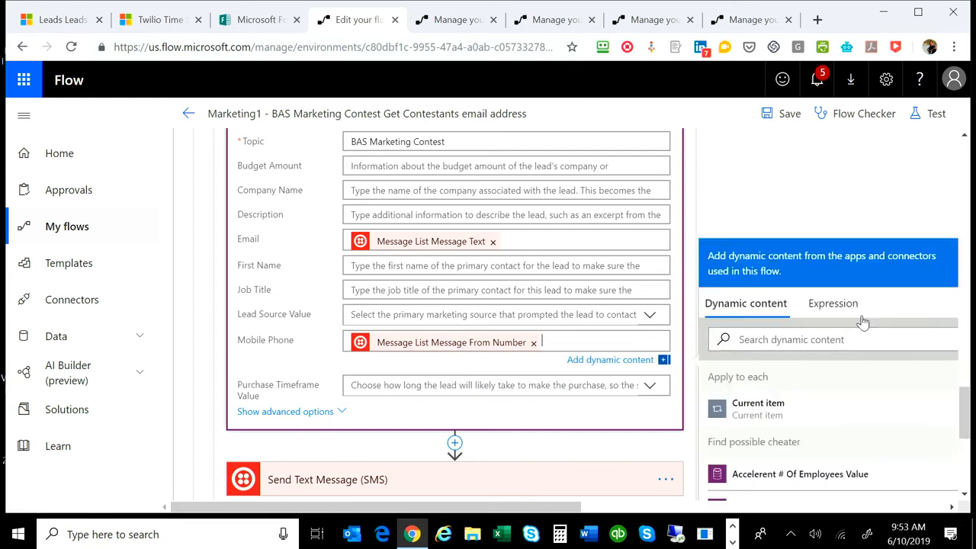
scroll(862, 322, "down", 3)
scroll(870, 278, "down", 10)
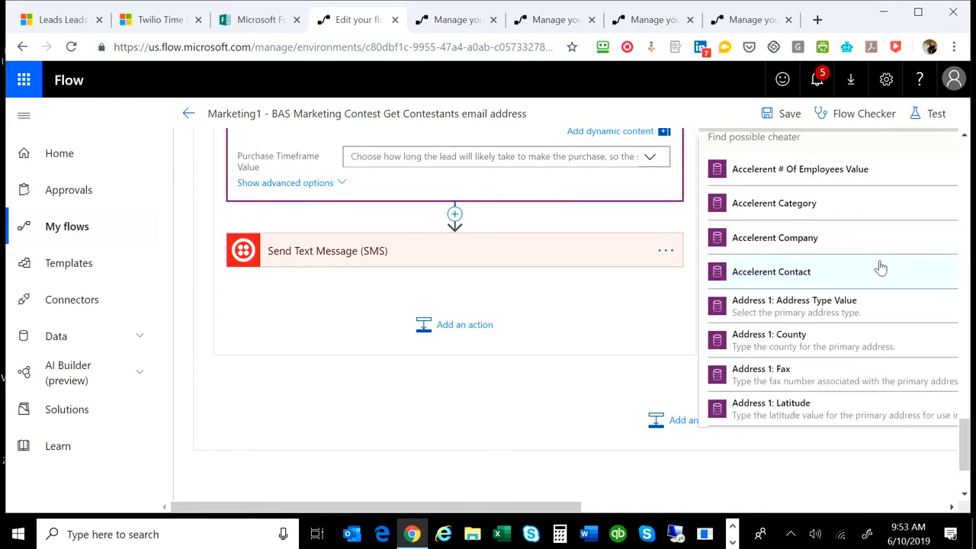
scroll(884, 276, "down", 15)
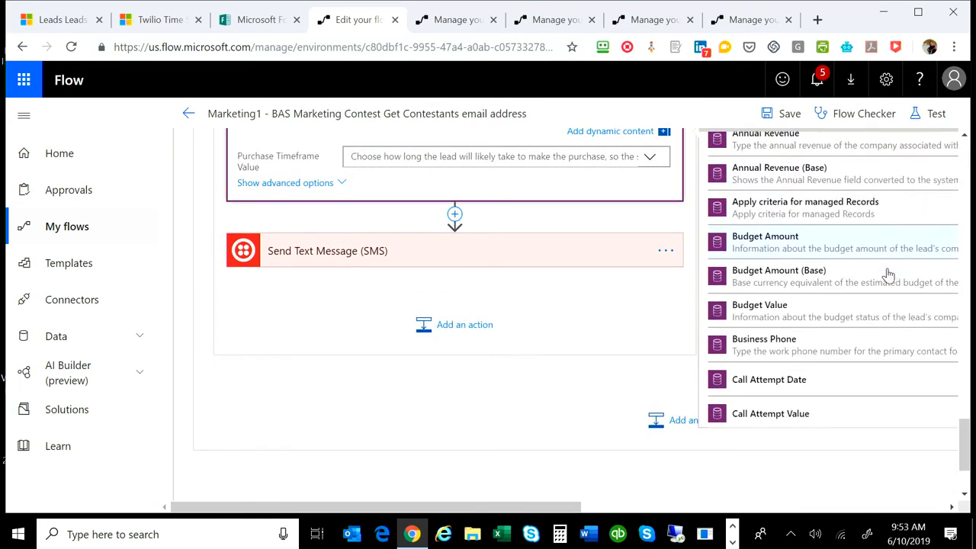
scroll(888, 276, "down", 15)
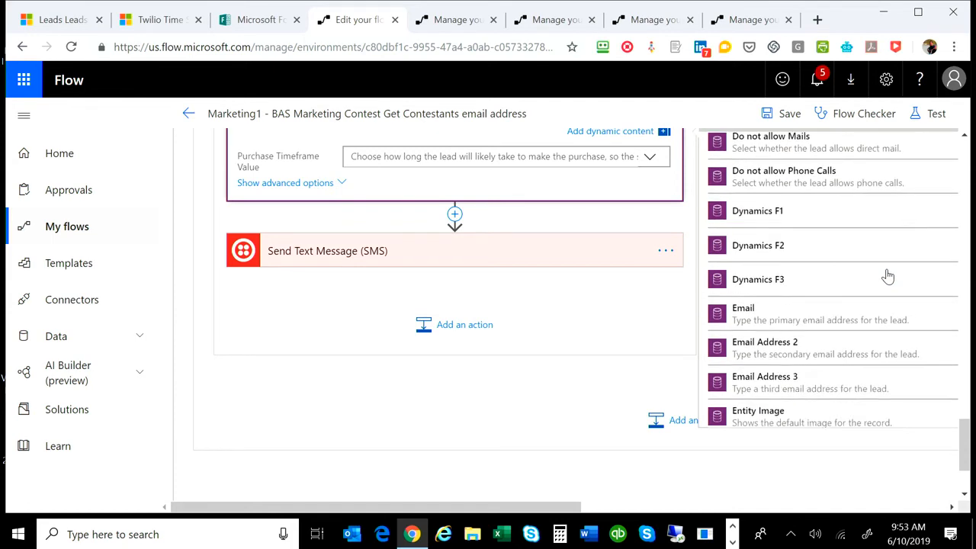
scroll(887, 276, "down", 15)
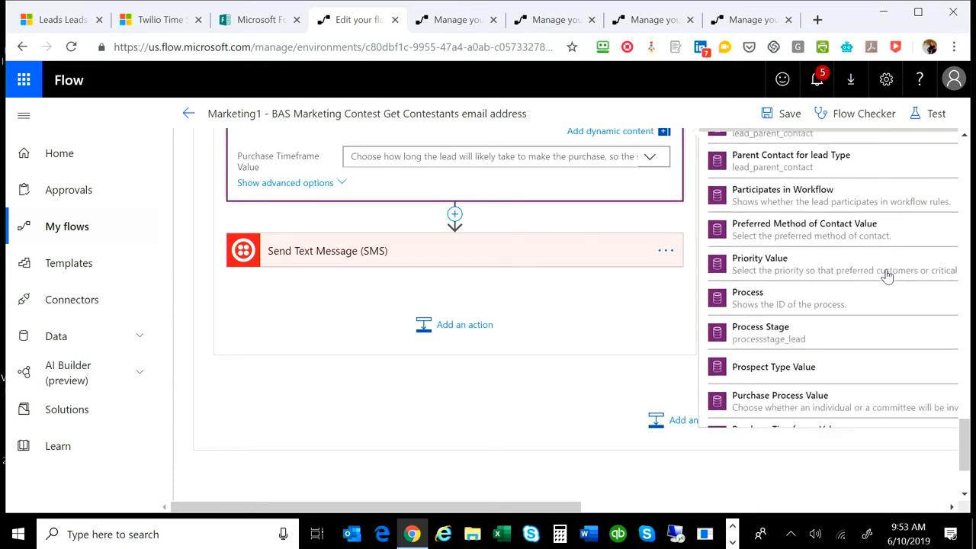
- Examine the Message List outputs under Get all the Twilio messages in the dynamic content for the Mobile Phone field
scroll(888, 276, "up", 8)
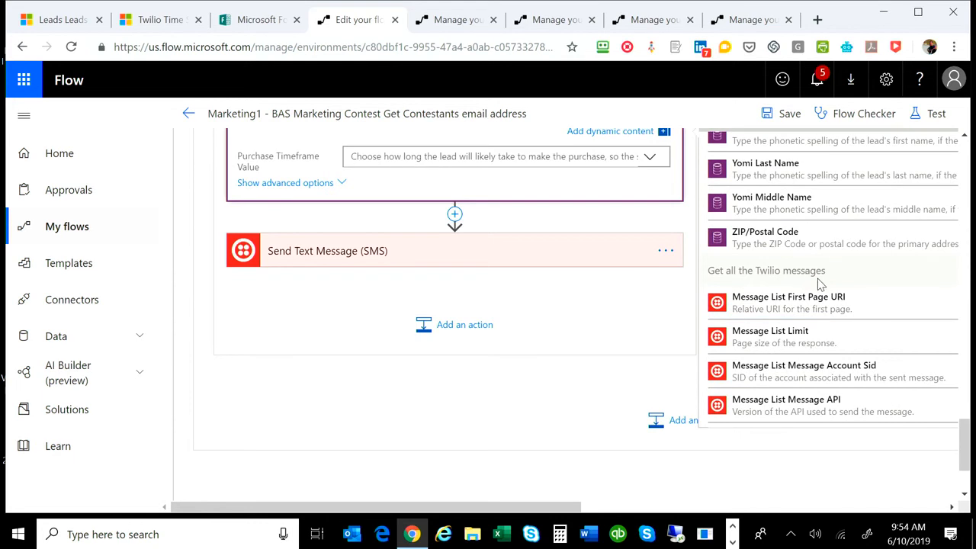
scroll(836, 337, "down", 1)
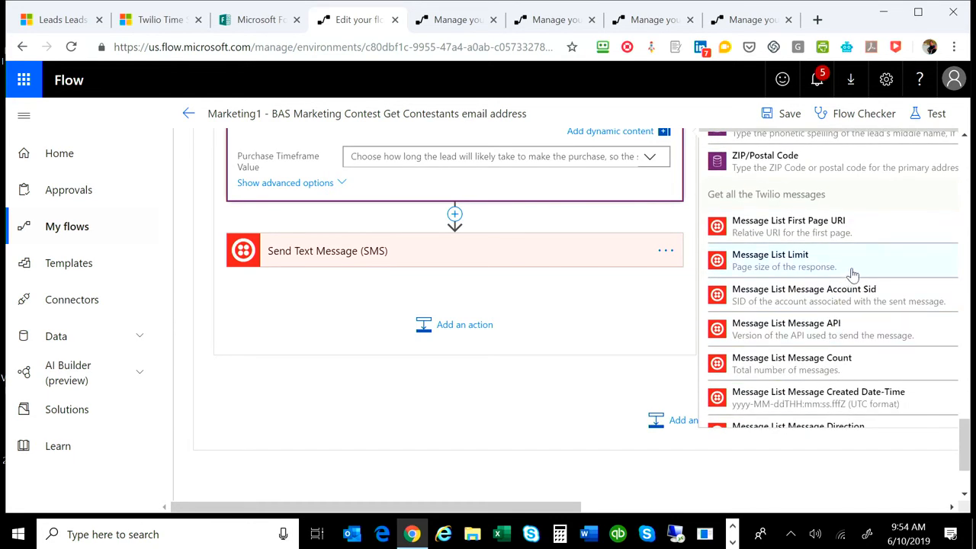
scroll(842, 328, "down", 1)
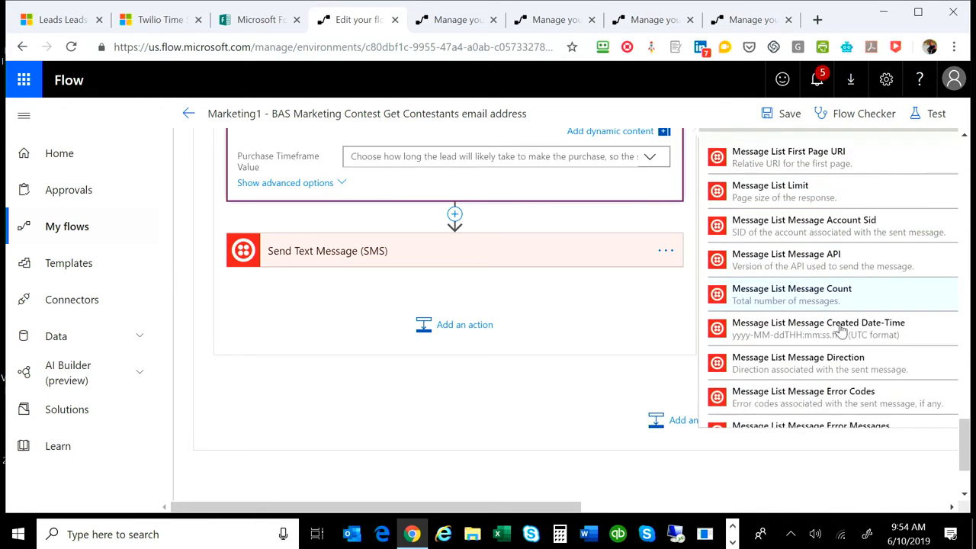
scroll(839, 293, "down", 1)
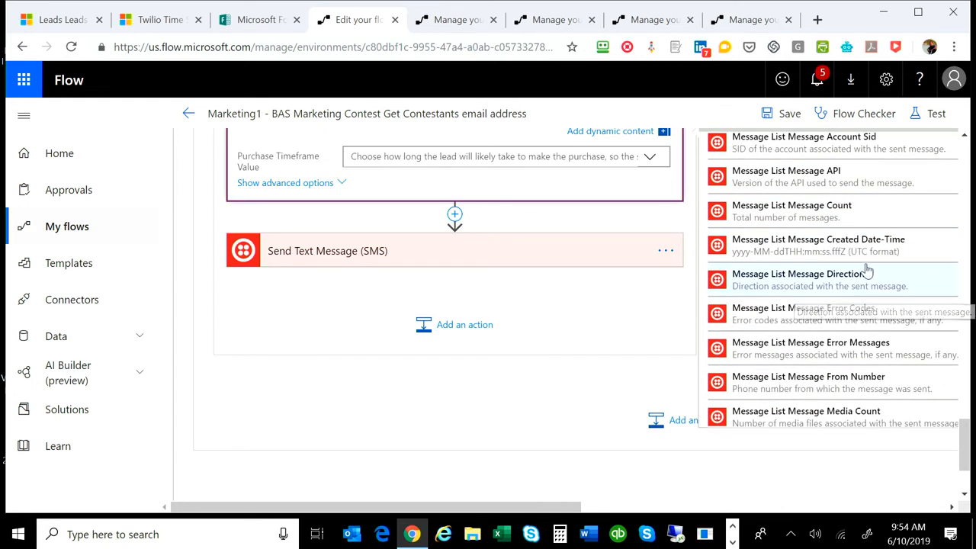
scroll(880, 263, "down", 2)
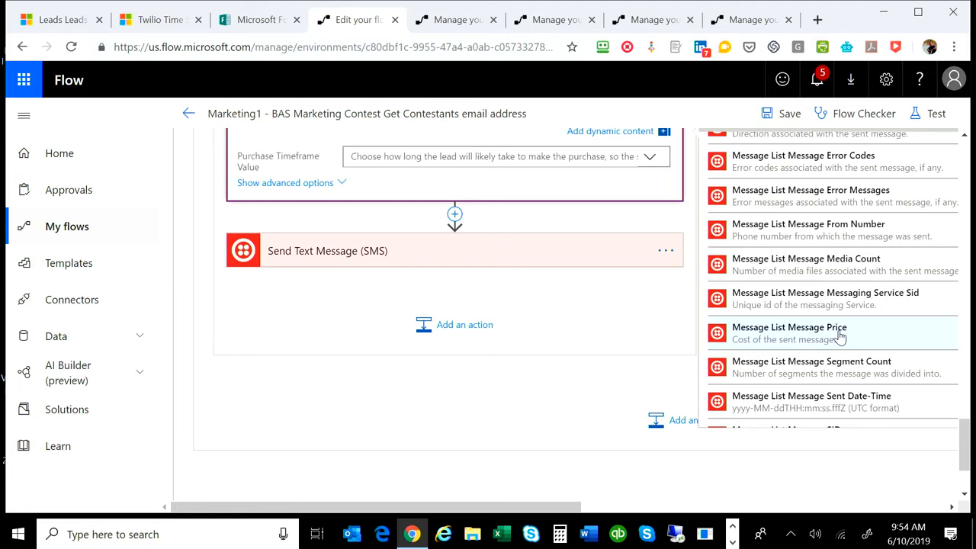
scroll(862, 342, "down", 2)
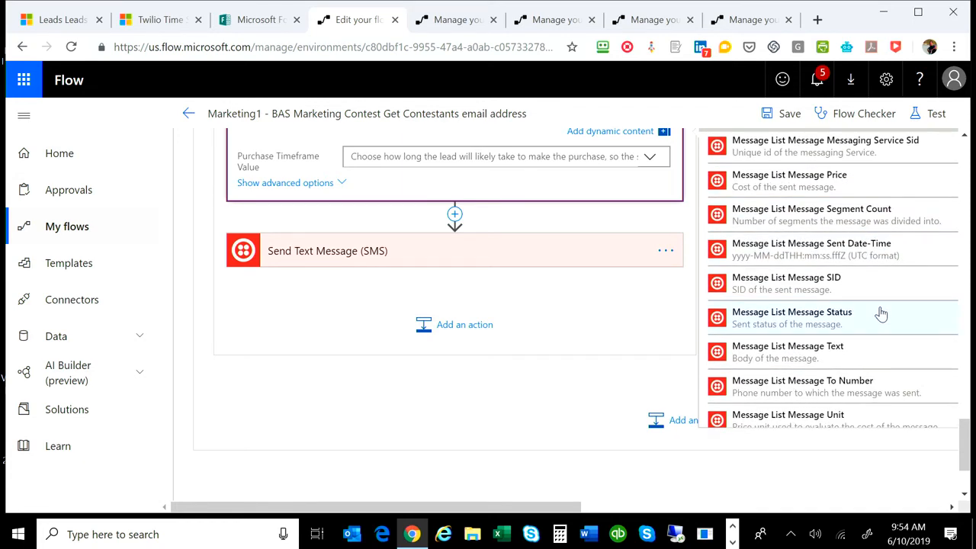
scroll(877, 312, "down", 1)
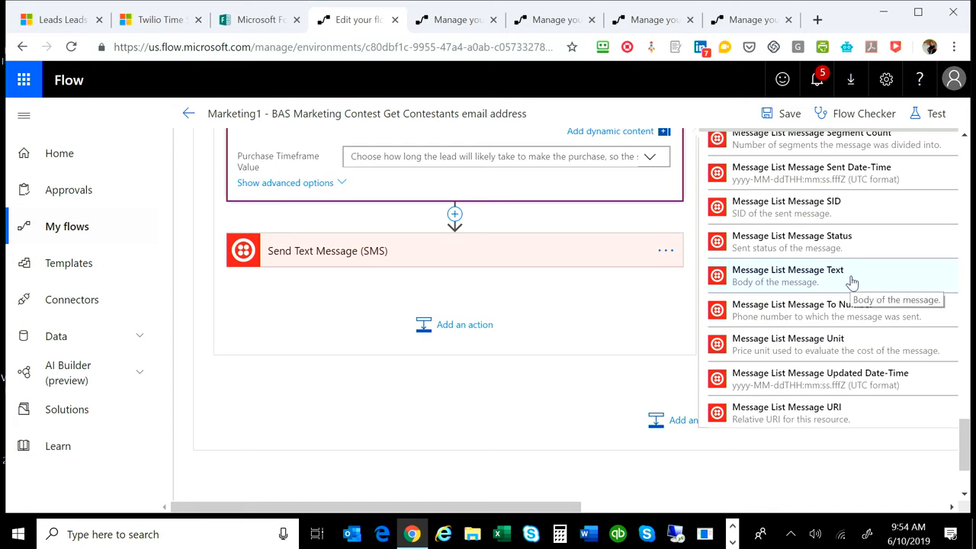
scroll(861, 288, "down", 3)
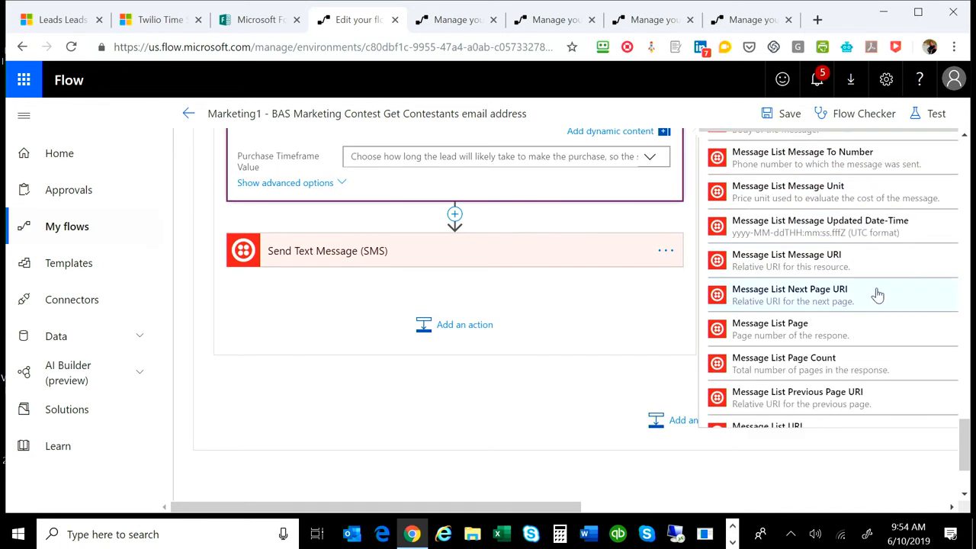
scroll(872, 292, "down", 1)
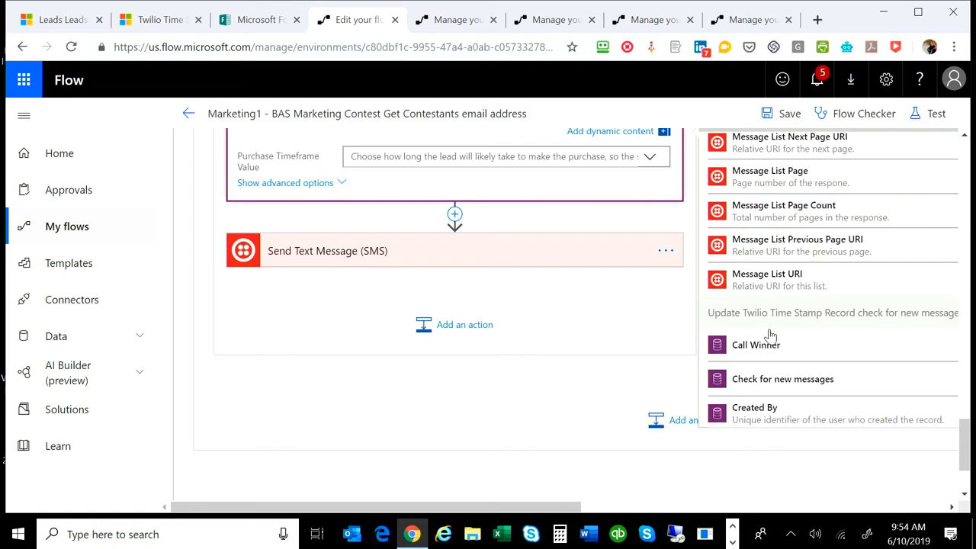
- Browse the Update Twilio Time Stamp Record outputs in the dynamic content and return to the Marketing1 flow's details page
scroll(804, 347, "down", 1)
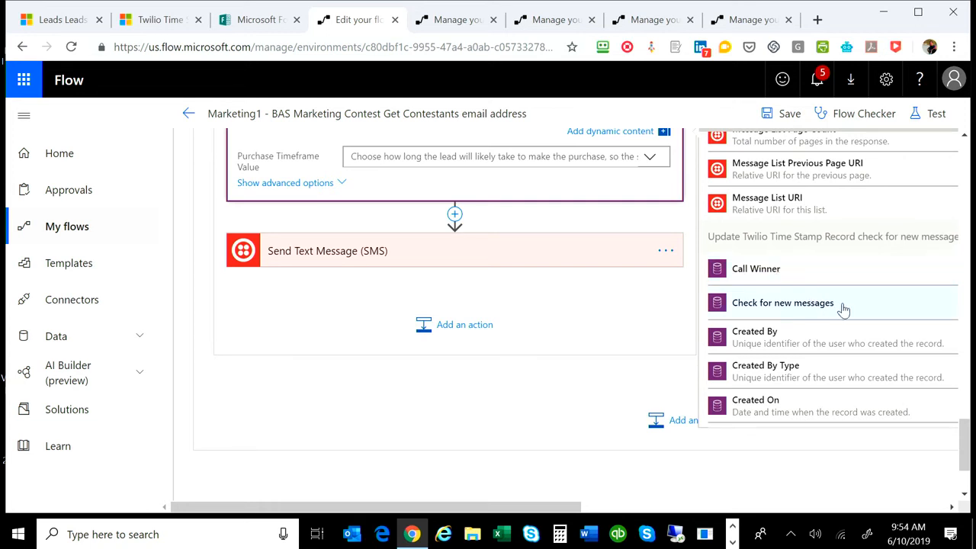
scroll(842, 310, "down", 2)
scroll(843, 311, "down", 3)
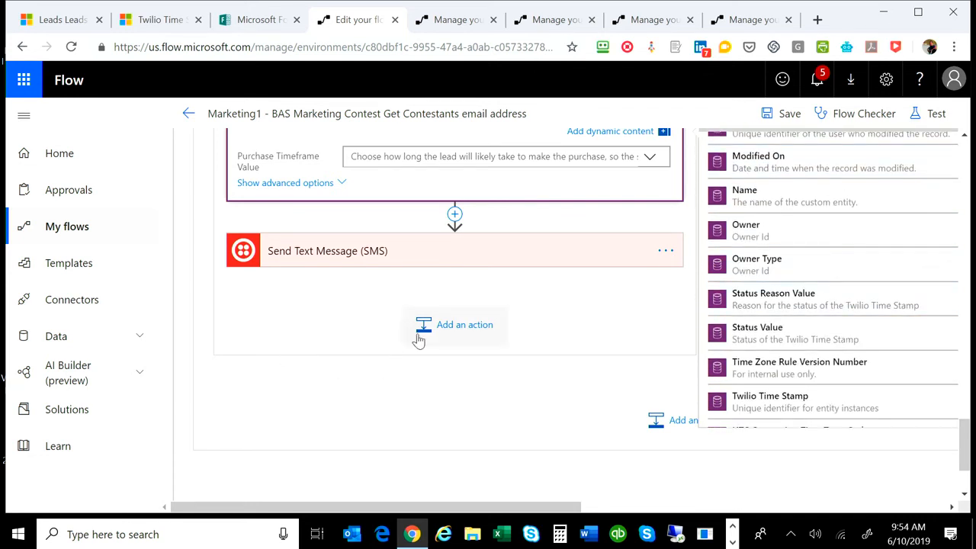
scroll(405, 356, "up", 1)
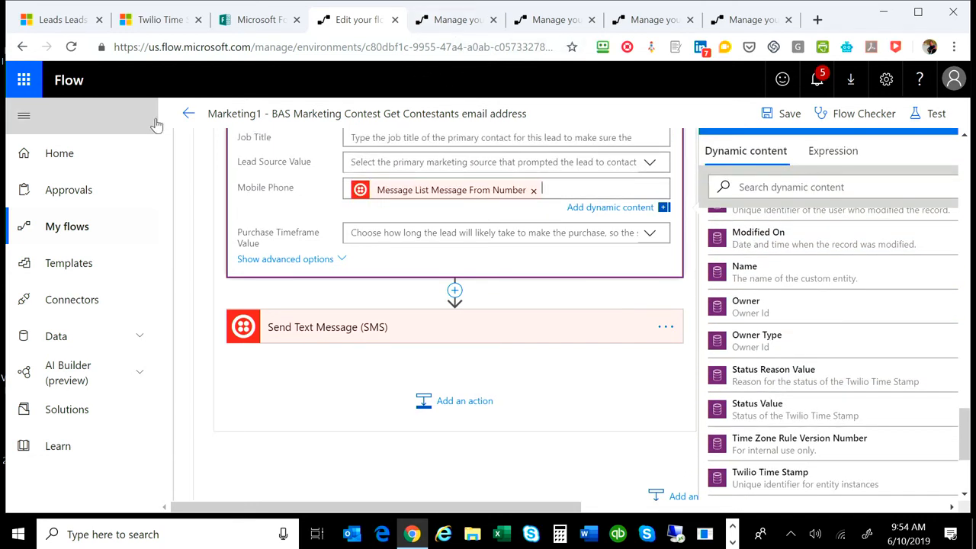
left_click(189, 115)
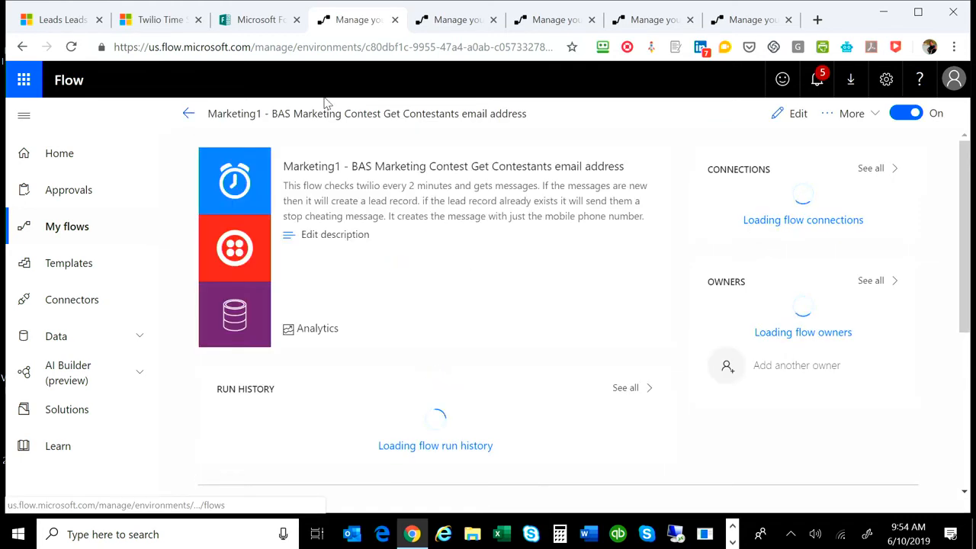
- Open the Marketing2a - BAS Send Survey to Contestant flow for editing and expand its Send a survey to the new contestant action
left_click(456, 25)
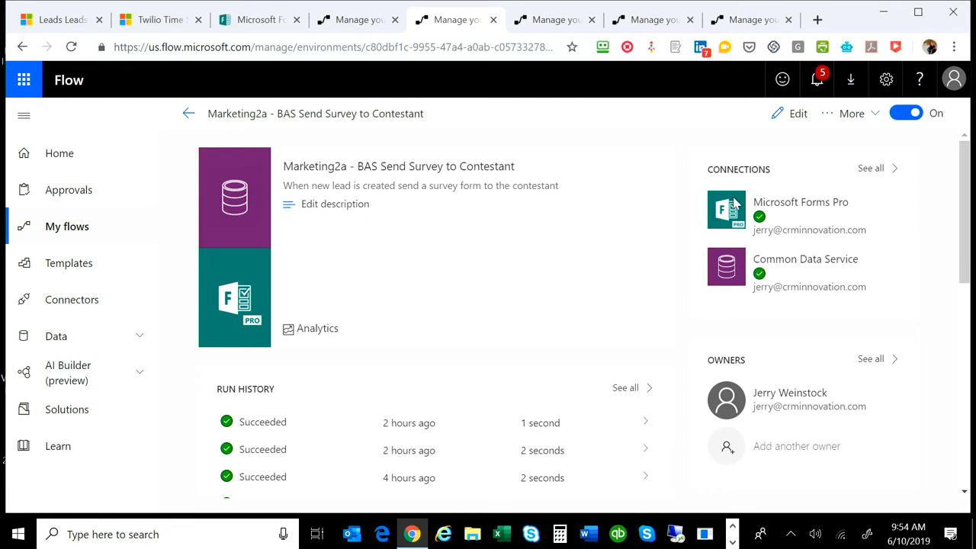
left_click(796, 122)
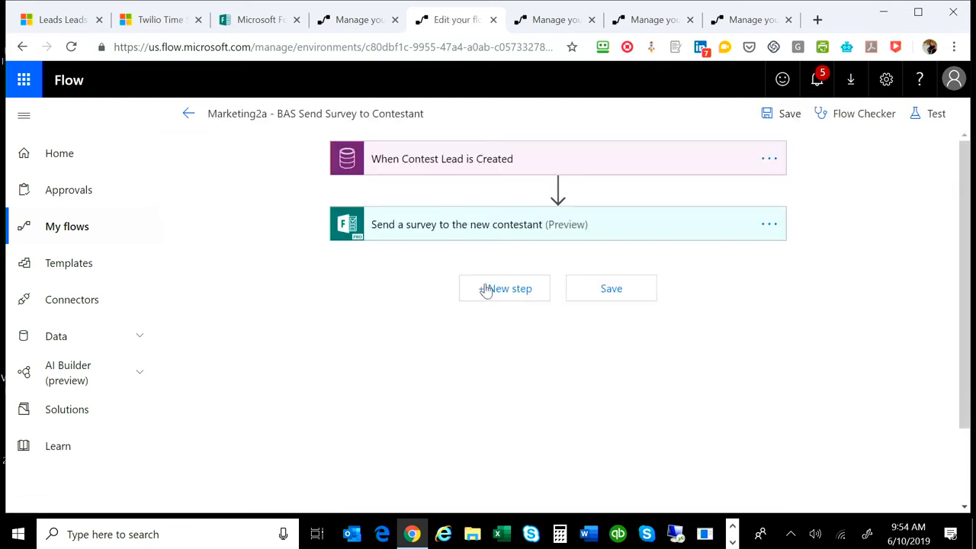
left_click(578, 228)
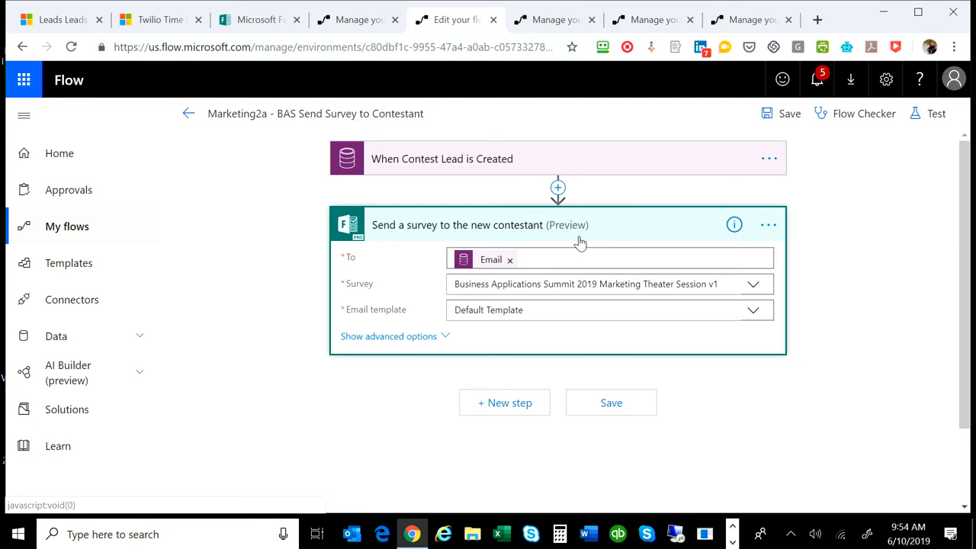
- Switch to the Forms Pro survey to view its Send Survey distribution options, and return to the Marketing2a flow
left_click(245, 23)
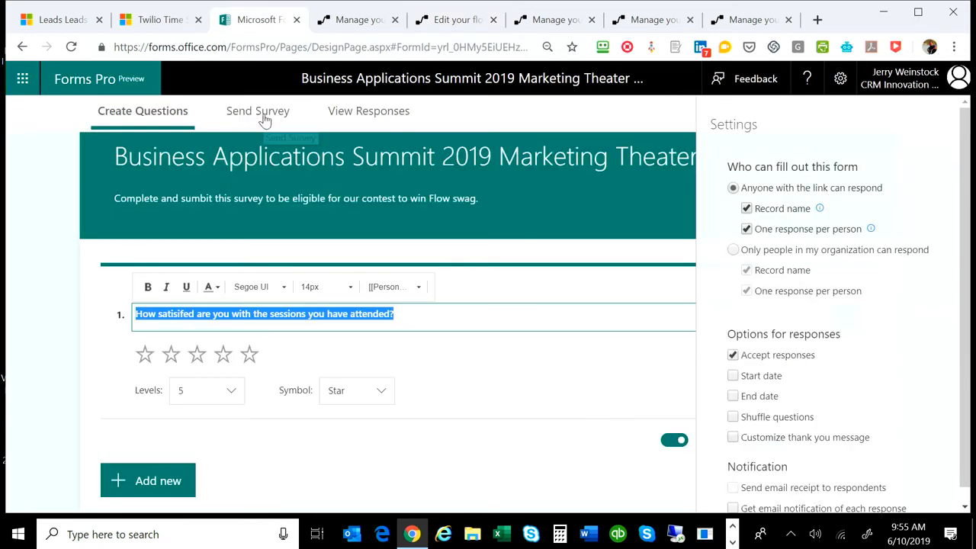
left_click(264, 121)
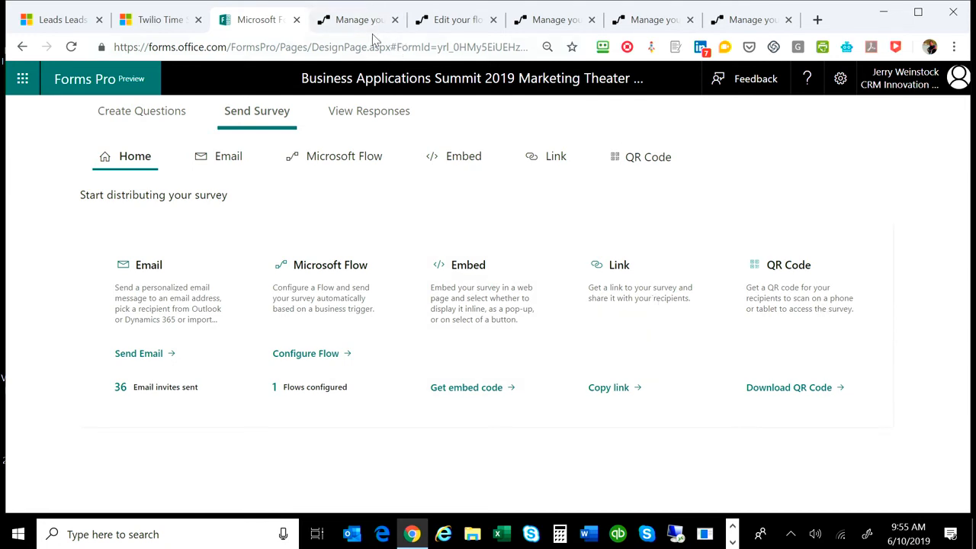
left_click(454, 21)
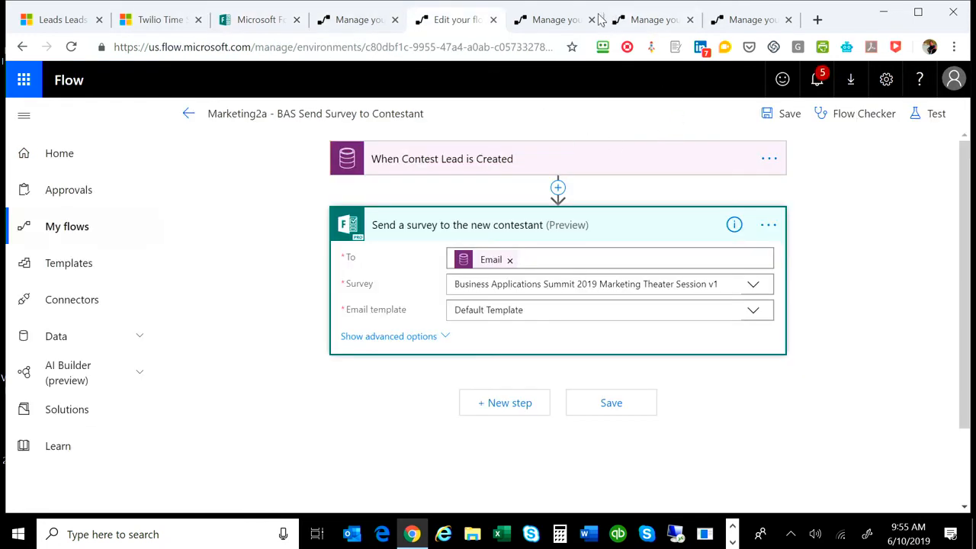
- Open the Marketing2b - BAS Survey Response Received flow for editing and review the Contest Eligible setting in its lead update action's advanced options
left_click(560, 25)
left_click(793, 122)
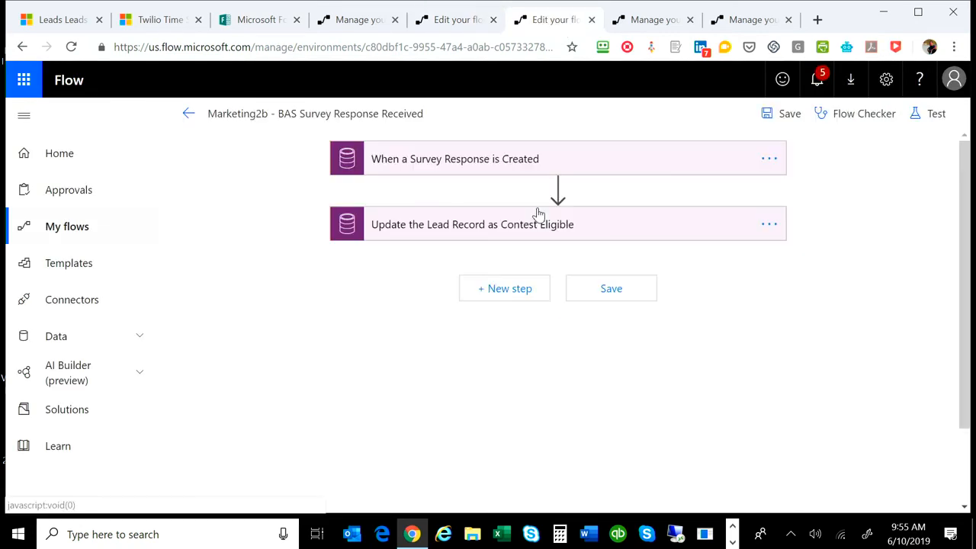
left_click(539, 226)
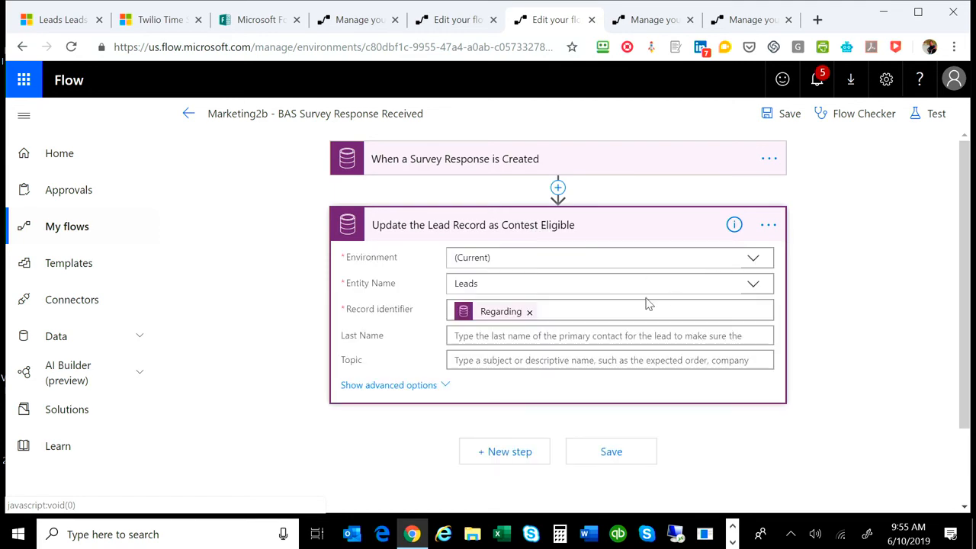
left_click(421, 385)
scroll(460, 375, "down", 15)
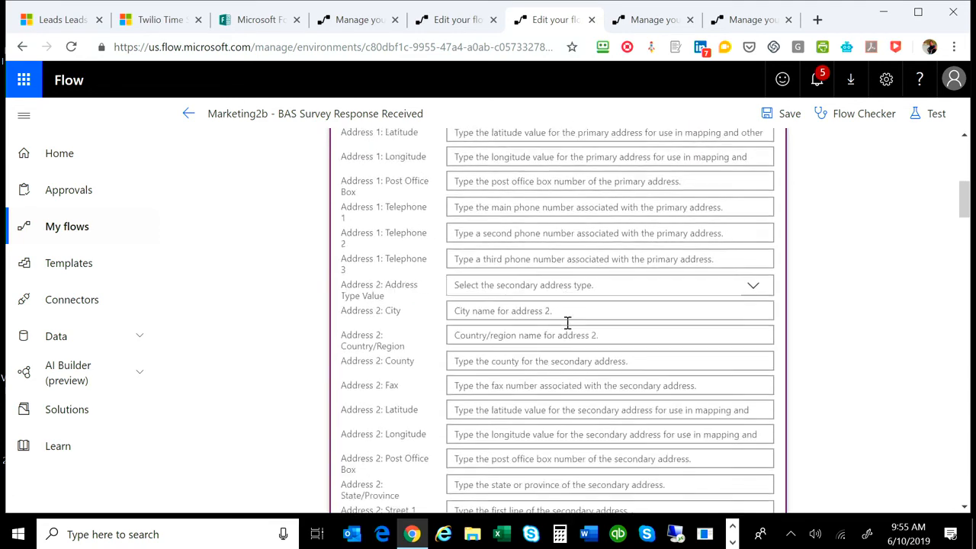
scroll(569, 320, "down", 3)
scroll(569, 321, "up", 1)
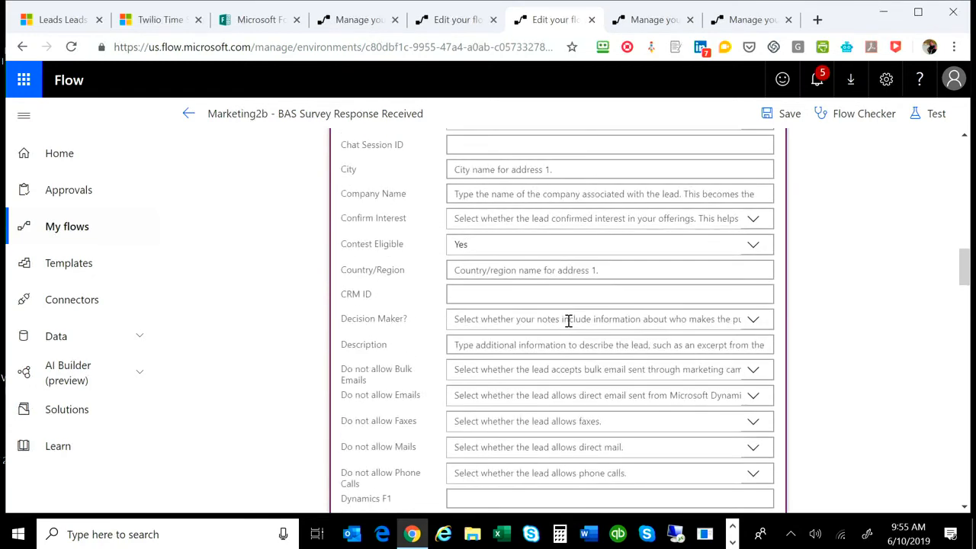
left_click(189, 115)
- Leave the Marketing3a - BAS send sms invite to guess details page and the other open flow's details page for the My flows list
left_click(660, 21)
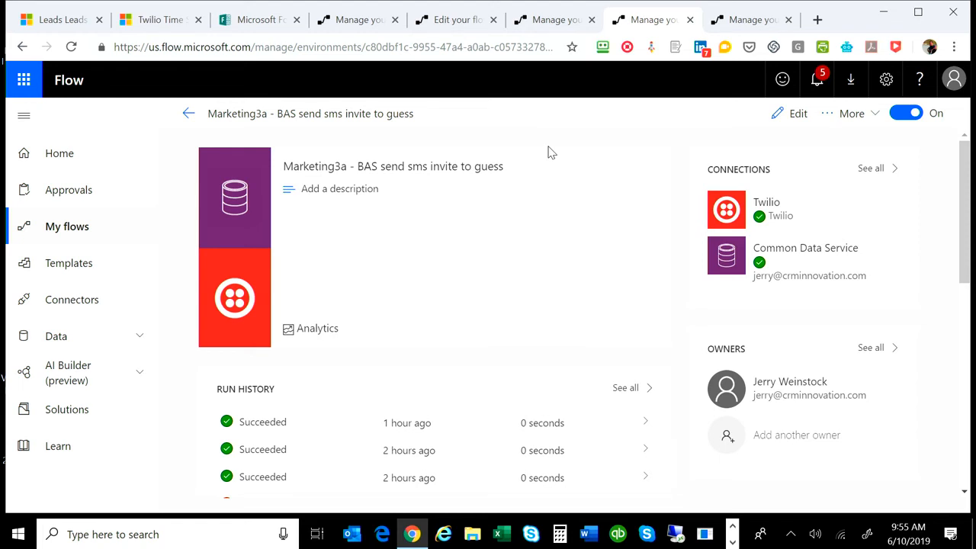
left_click(739, 21)
left_click(189, 115)
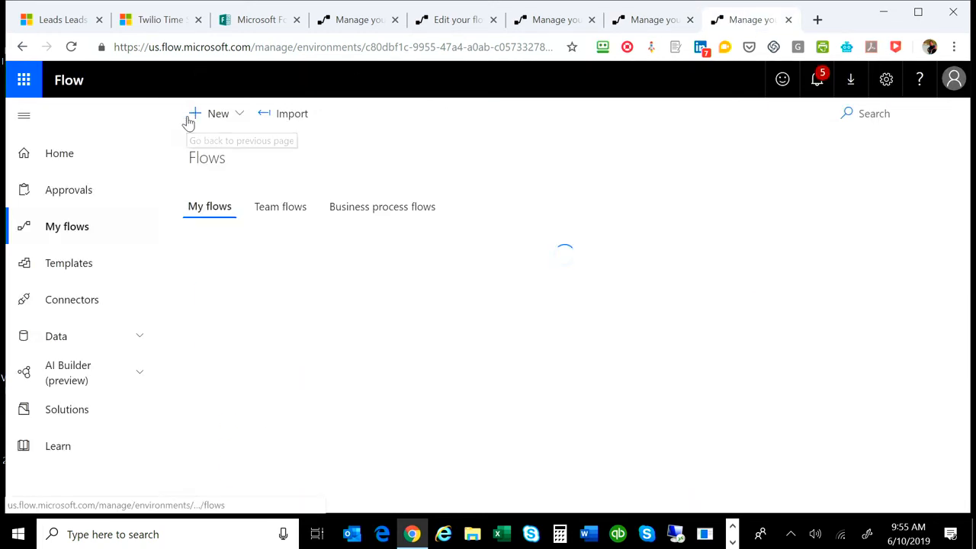
left_click(633, 20)
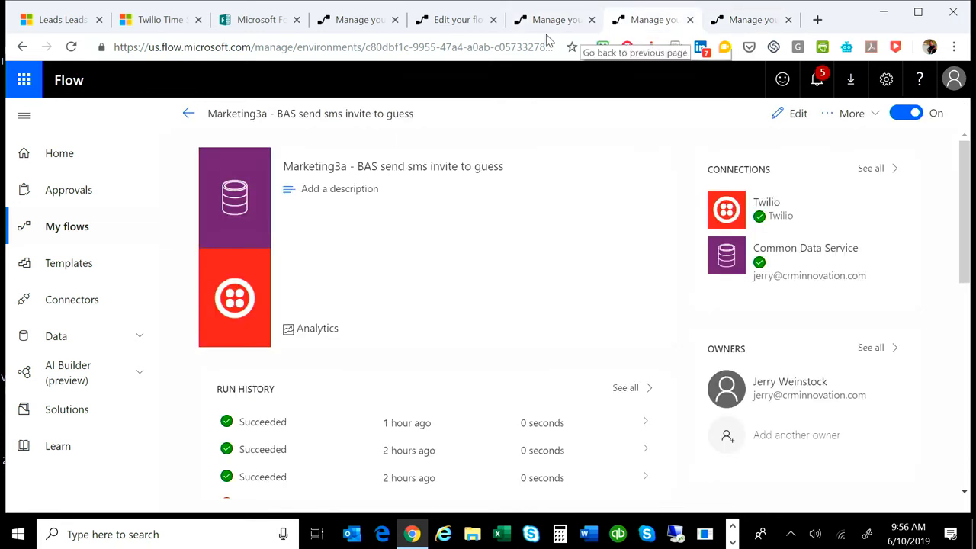
left_click(188, 115)
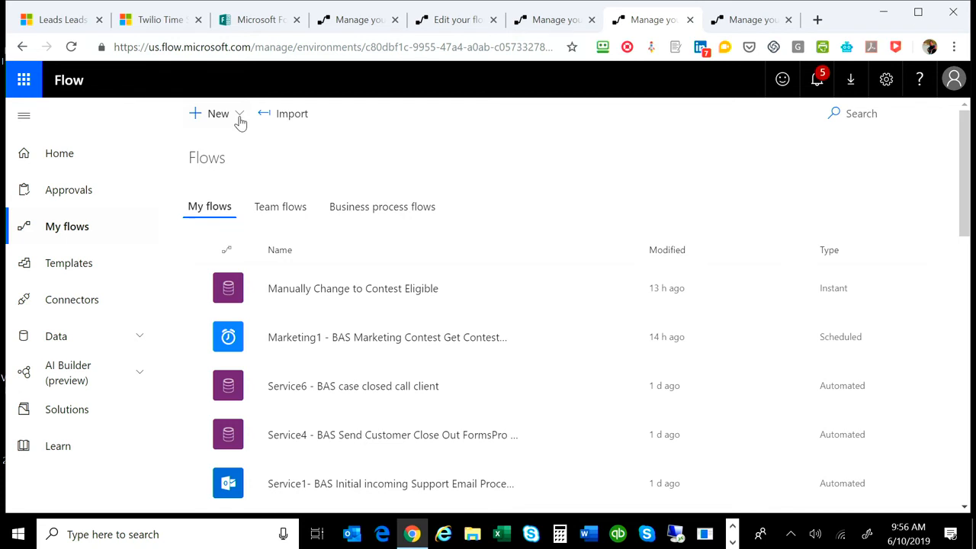
- Switch to the Marketing2a - BAS Send Survey to Contestant flow and return from its editor to its details page
left_click(456, 27)
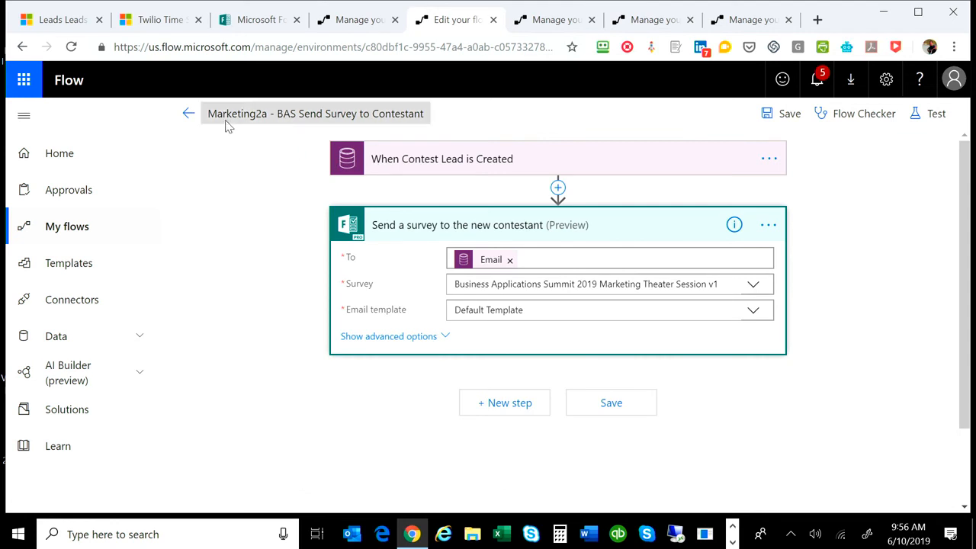
left_click(189, 113)
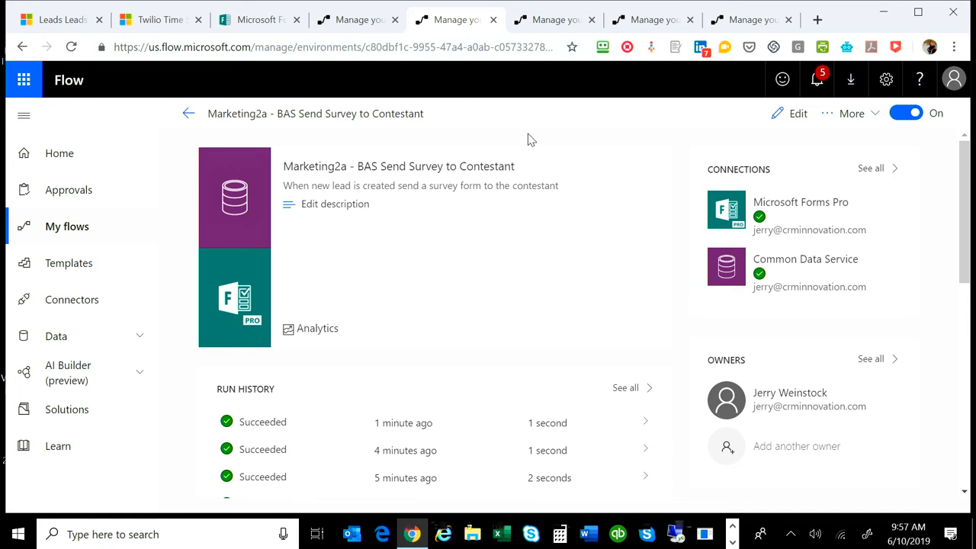
- Open the Marketing2b - BAS Survey Response Received flow for editing and expand its survey response trigger and lead update action
left_click(560, 20)
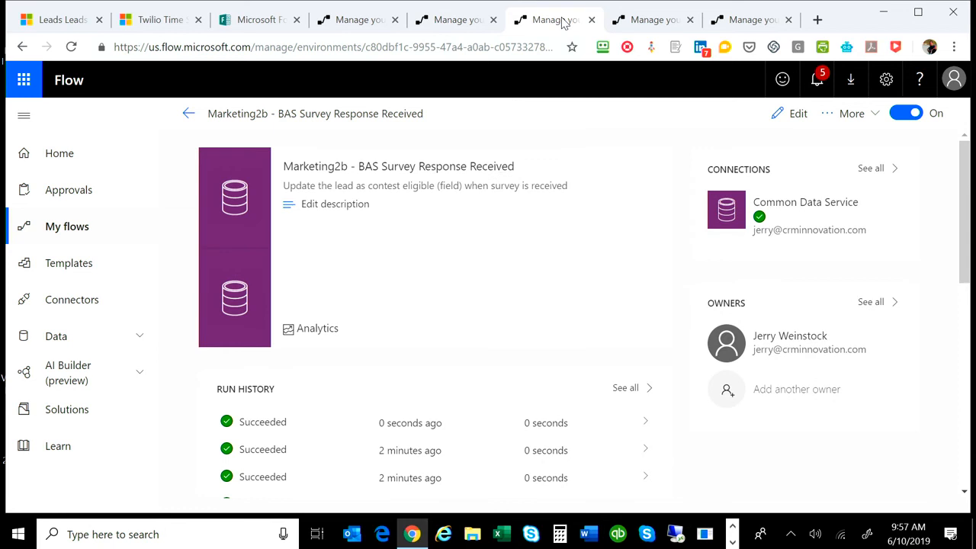
left_click(799, 113)
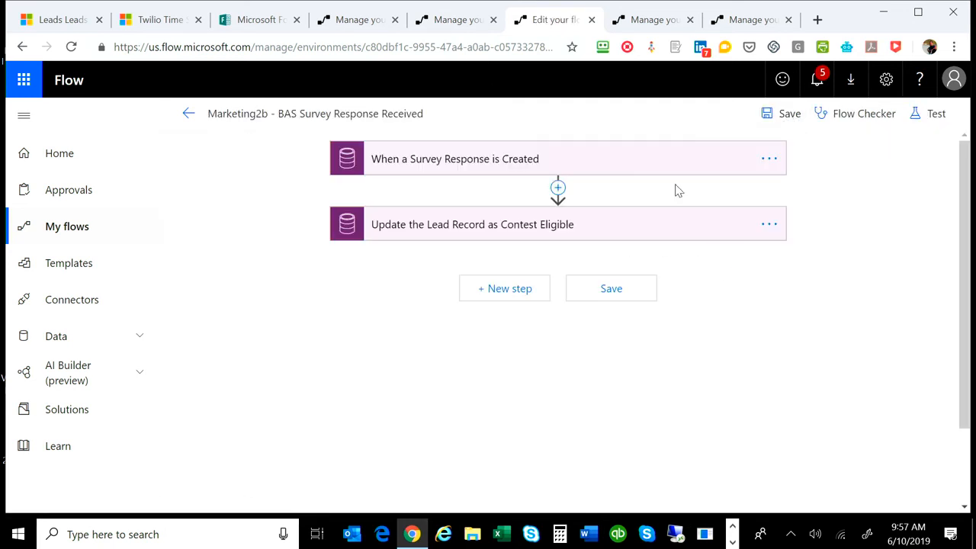
left_click(632, 167)
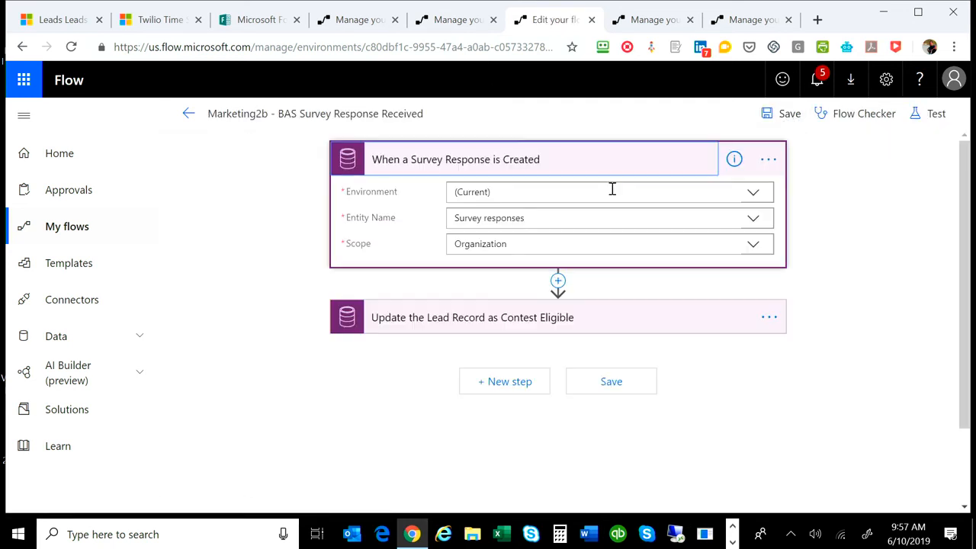
left_click(547, 315)
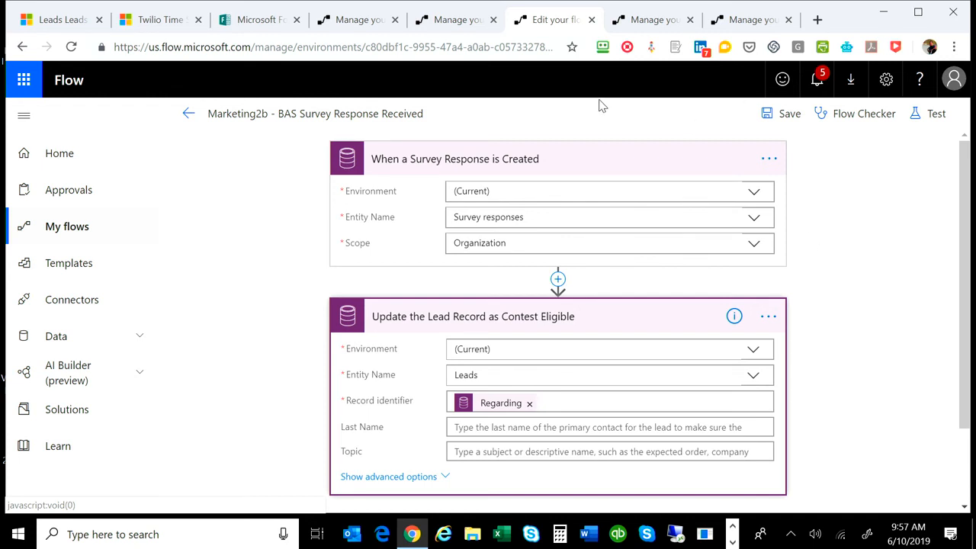
- Switch to Dynamics 365, refresh the Leads Created Today view, and open the second lead to review its Contest Eligible and contact fields
left_click(42, 23)
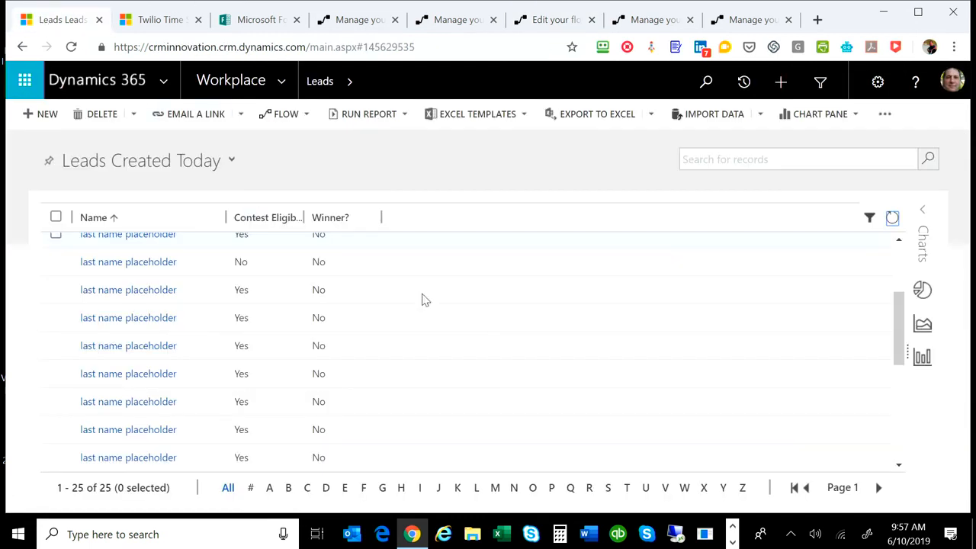
left_click(892, 219)
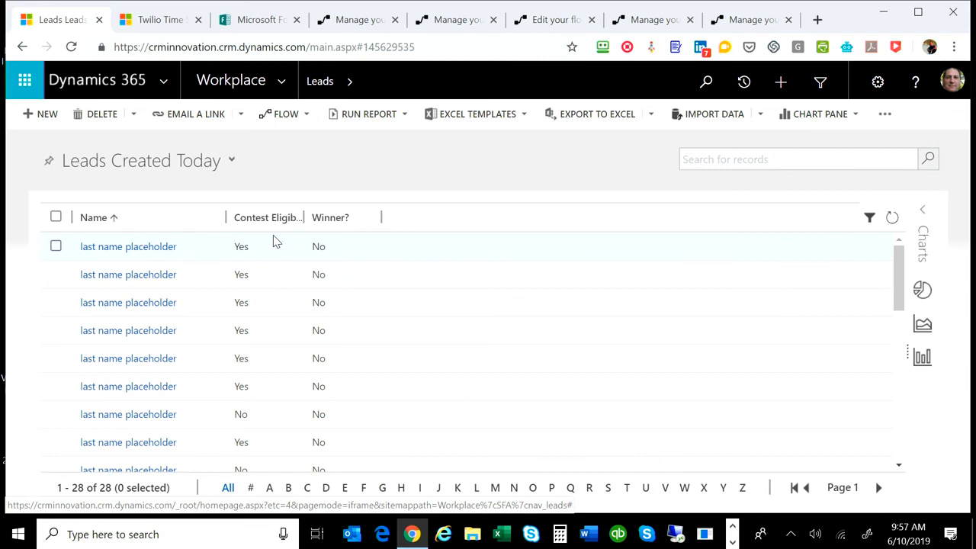
left_click(159, 281)
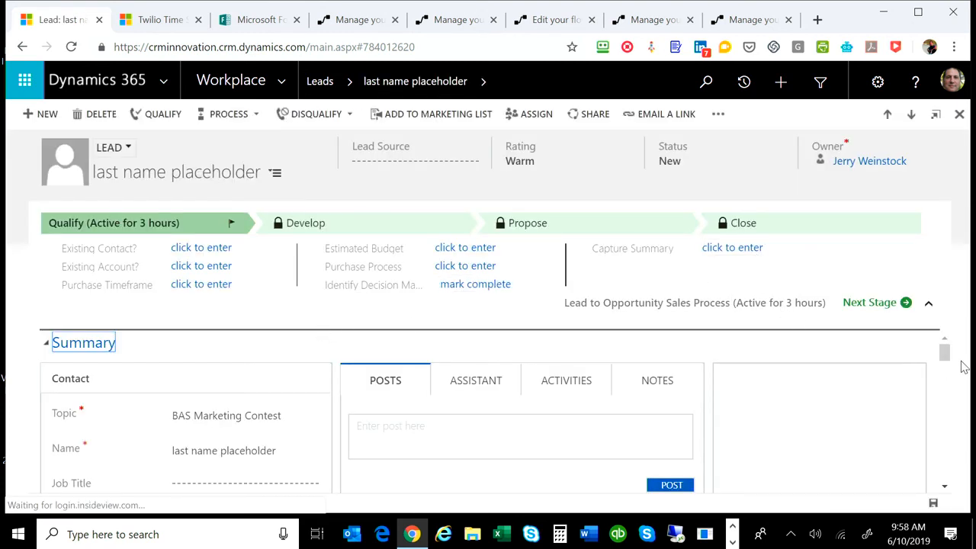
left_click(928, 305)
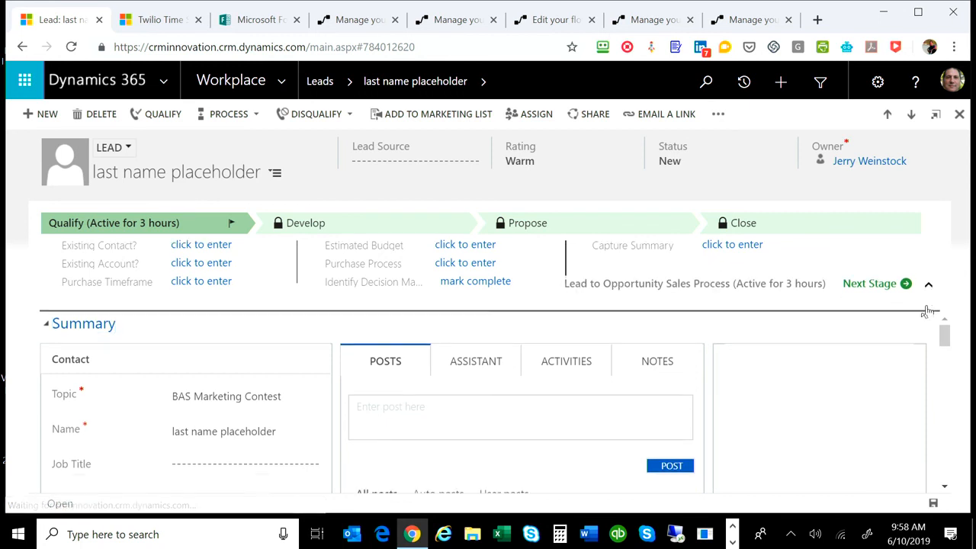
scroll(263, 370, "down", 1)
scroll(264, 371, "down", 1)
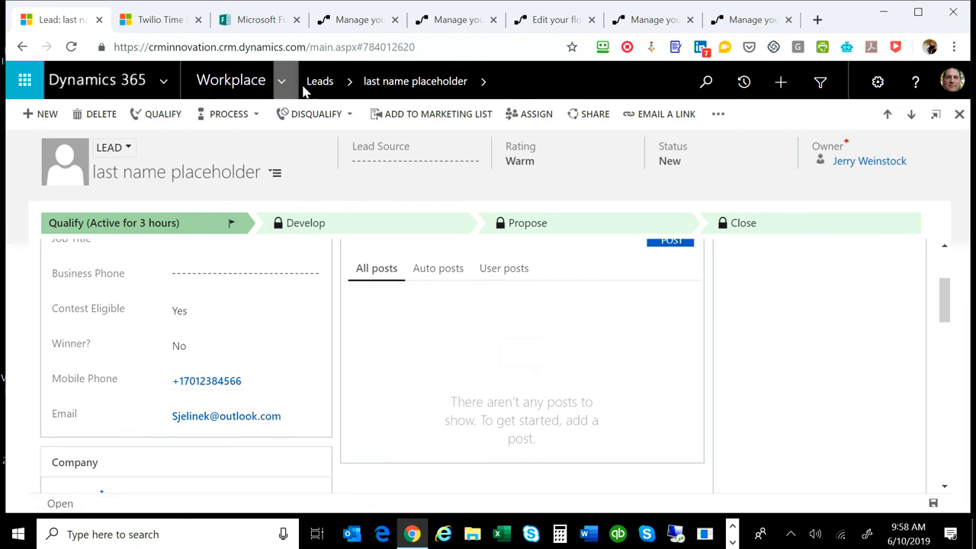
- Switch back to the Marketing1 - BAS Marketing Contest Get Contestants email address flow's details page
left_click(358, 21)
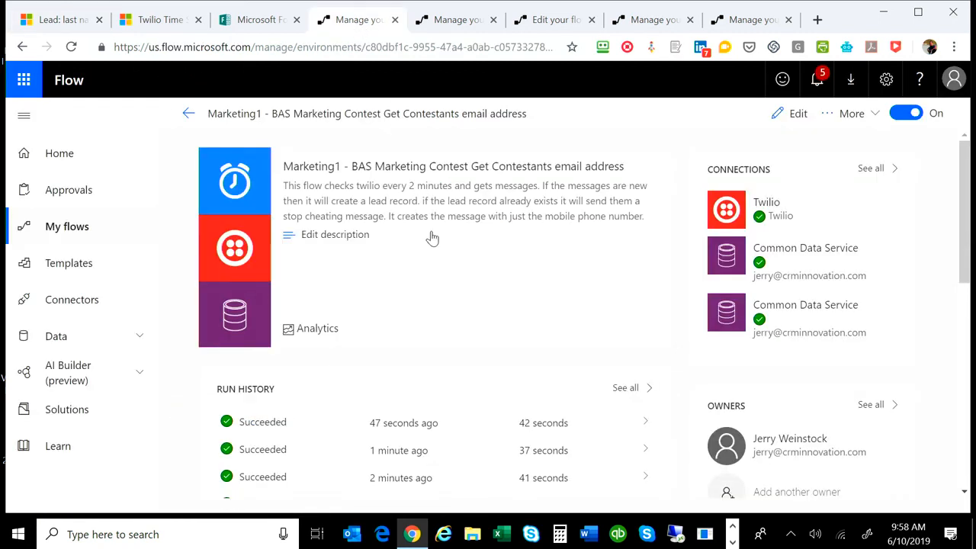